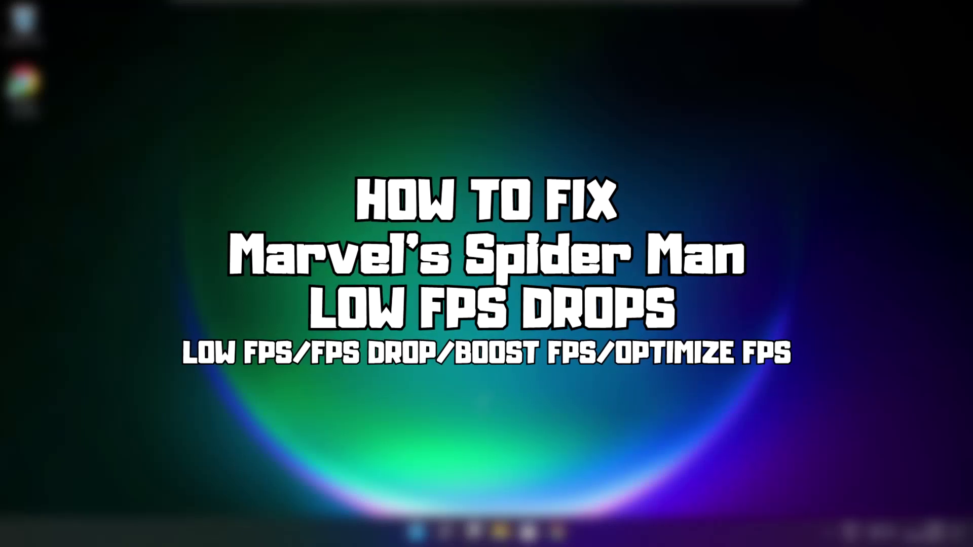
Bring up Windows Search to look for Device Manager
left_click(445, 533)
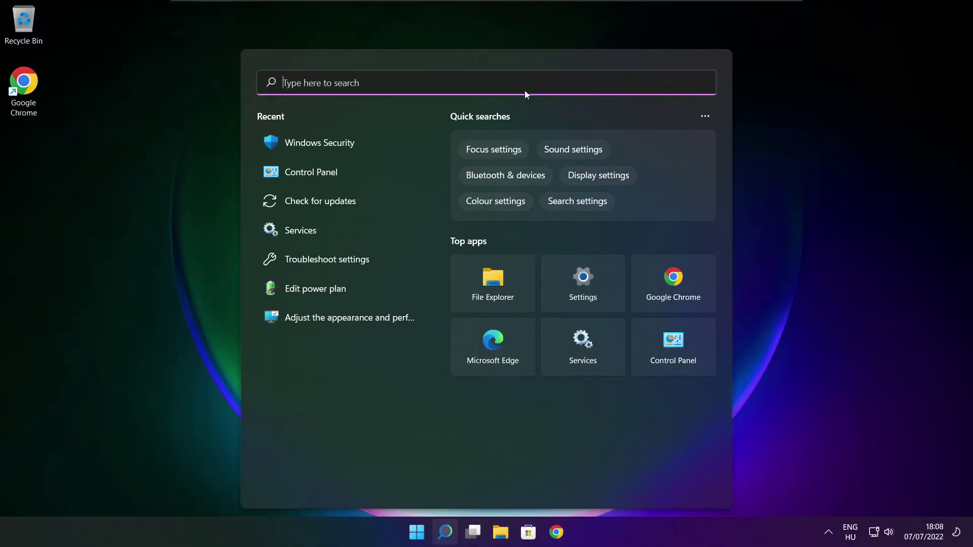
type("d")
type("evice man")
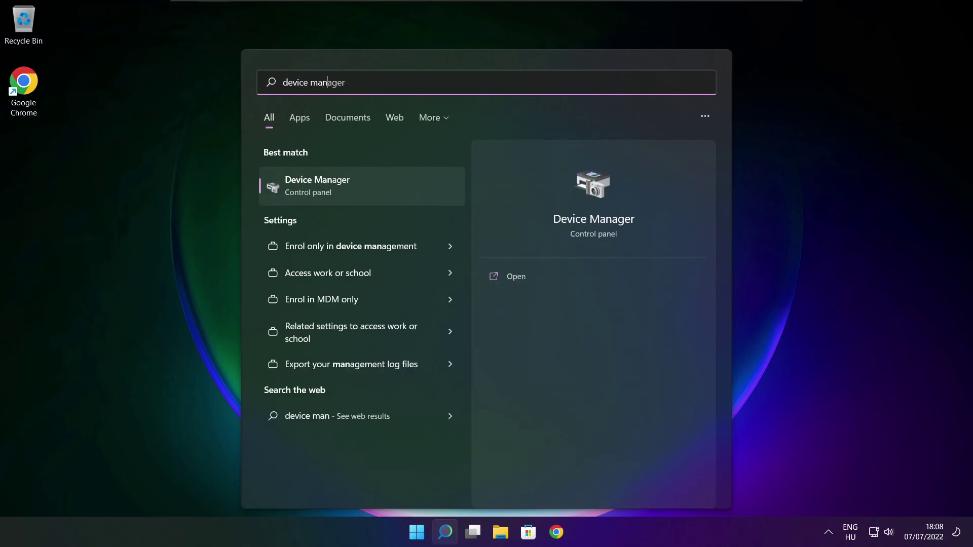
type("ager")
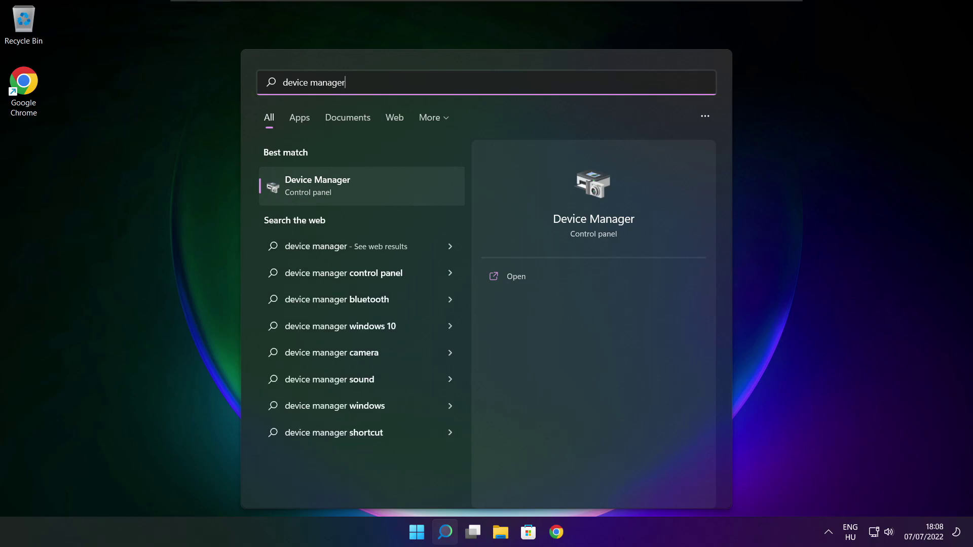
Launch Device Manager maximised and locate the VMware SVGA 3D adapter under Display adaptors
left_click(398, 190)
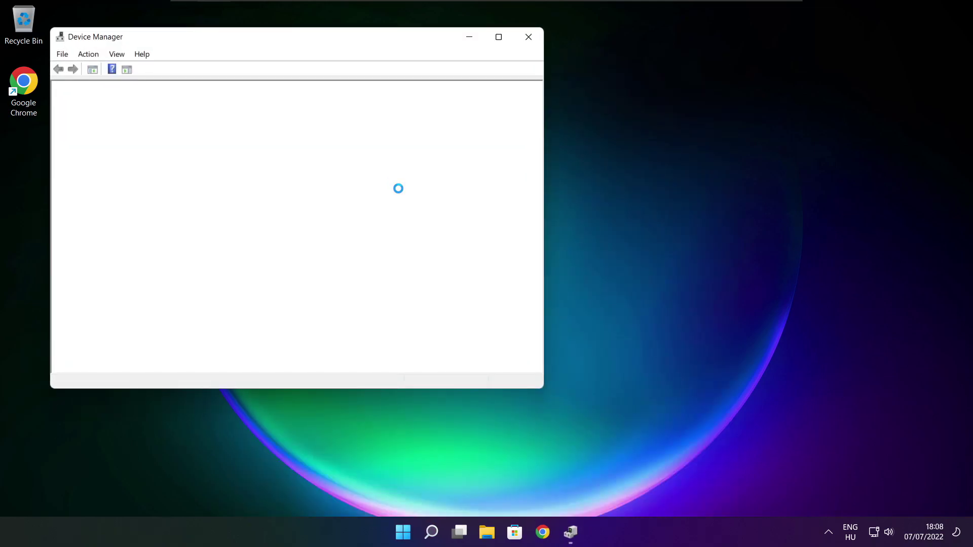
left_click(499, 37)
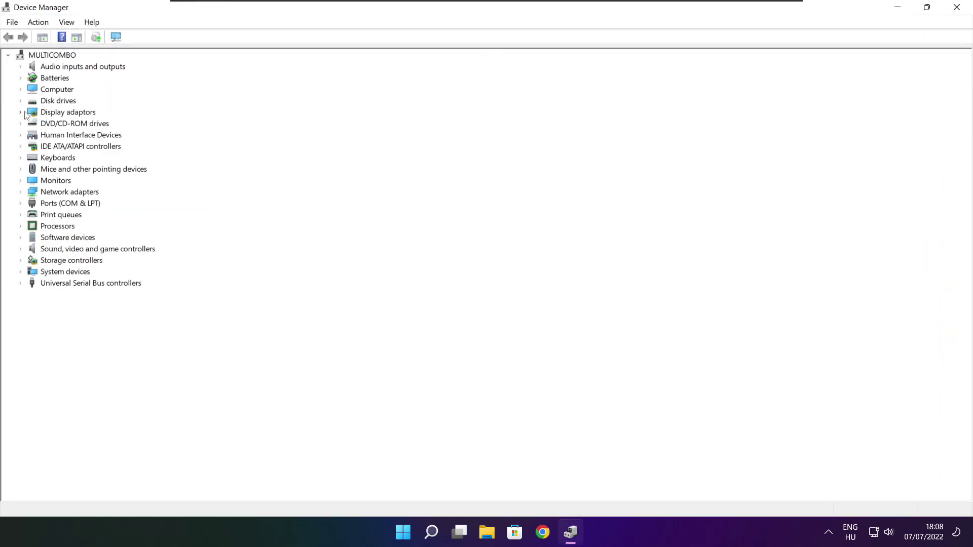
left_click(44, 114)
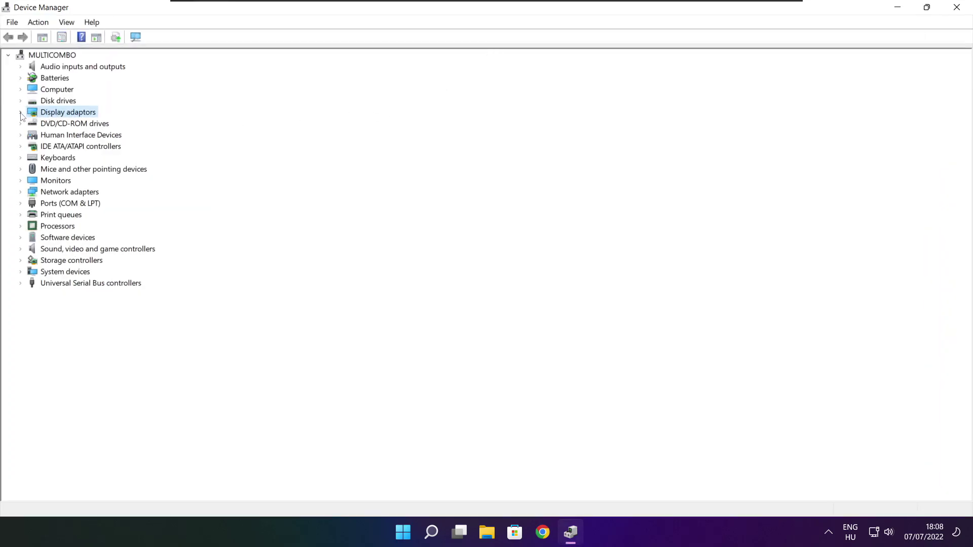
left_click(21, 113)
left_click(95, 125)
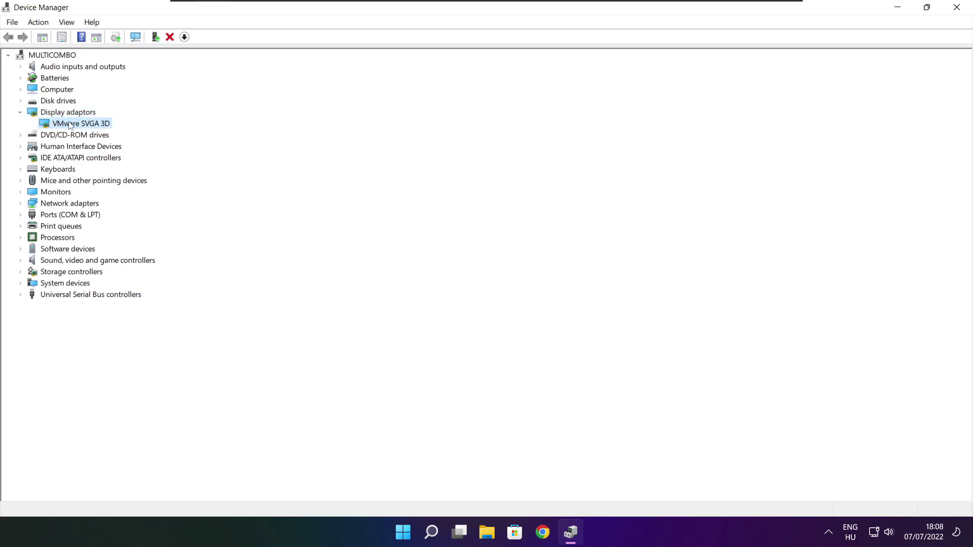
Run an automatic driver update search for VMware SVGA 3D, confirming the best driver is installed
right_click(70, 125)
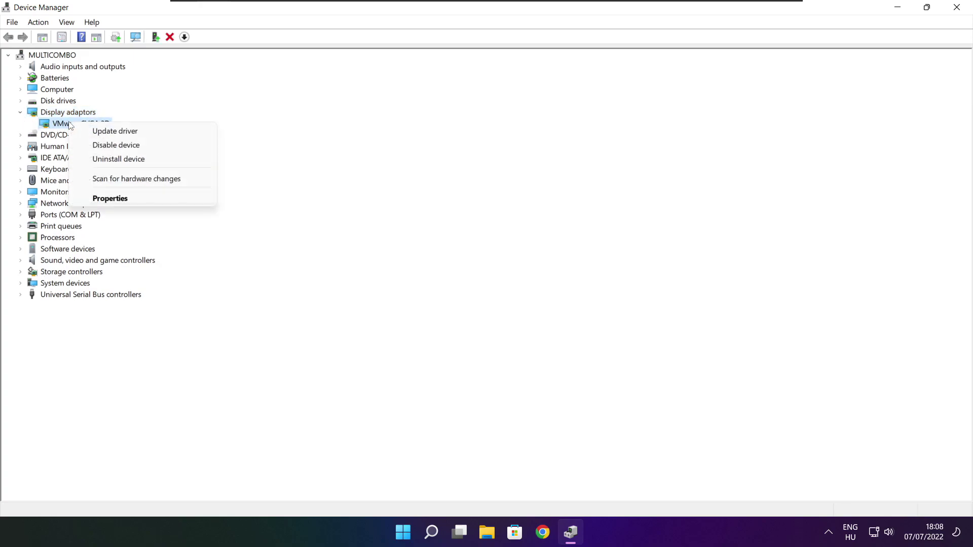
left_click(139, 133)
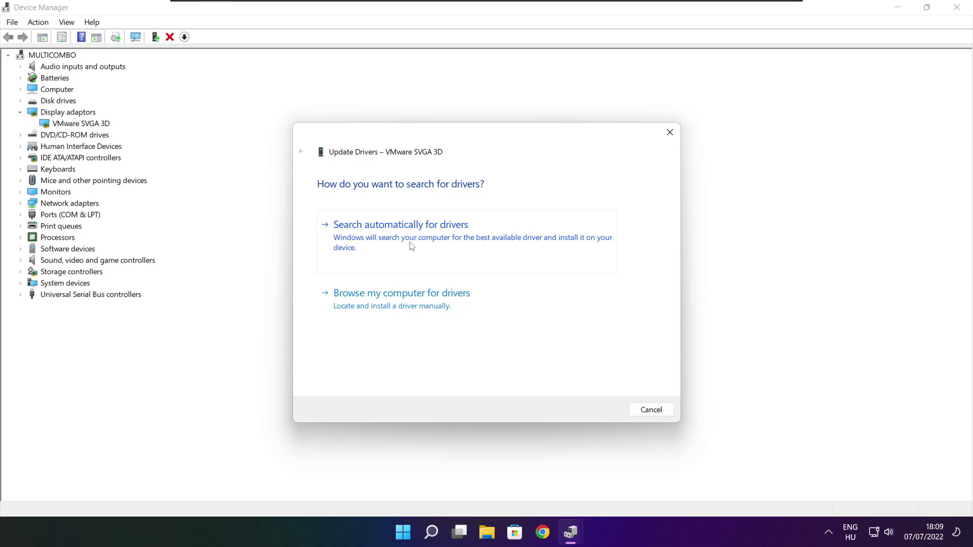
left_click(447, 243)
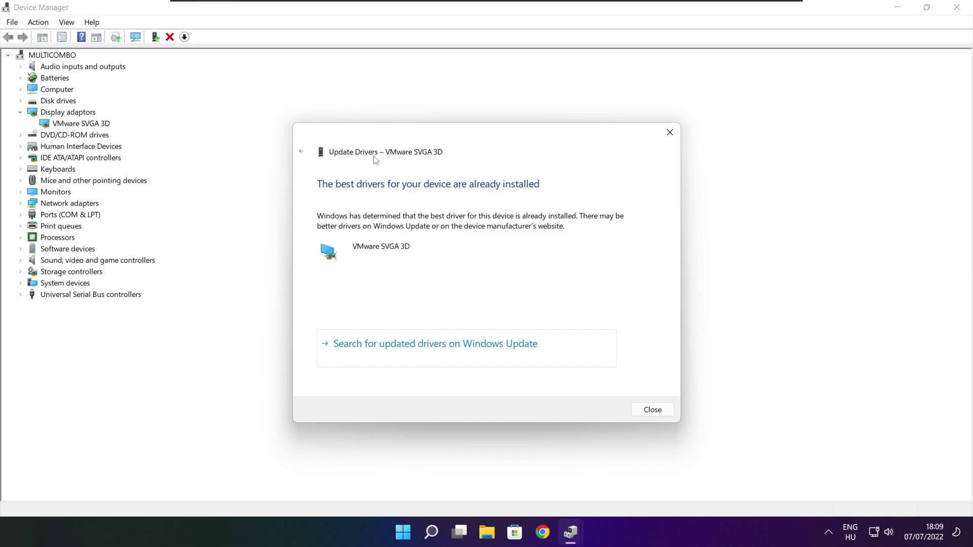
left_click(652, 411)
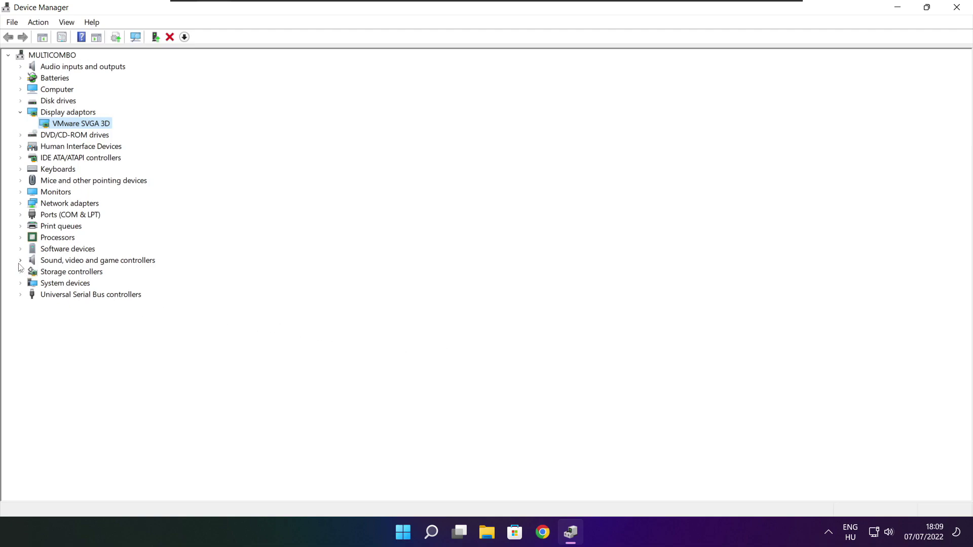
Locate the High Definition Audio Device under Sound, video and game controllers
left_click(89, 263)
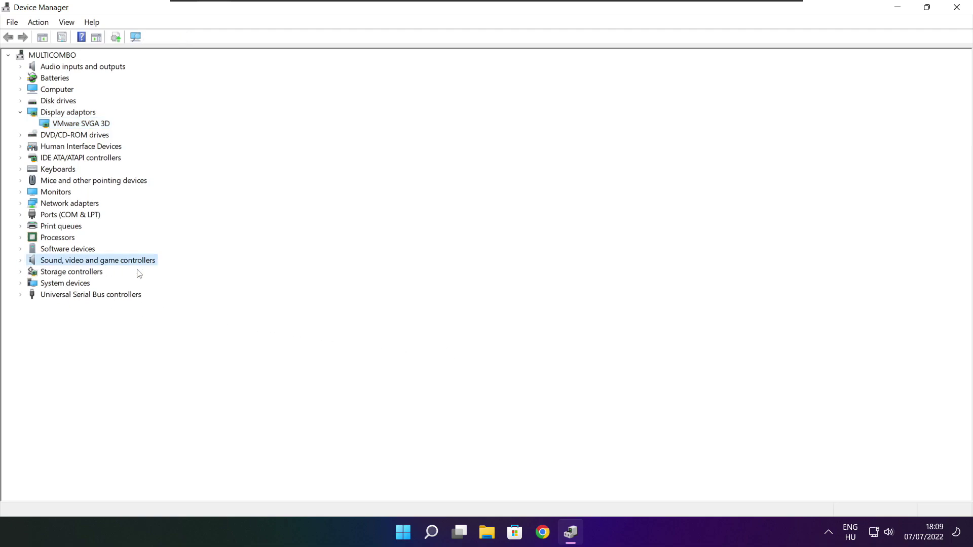
left_click(21, 261)
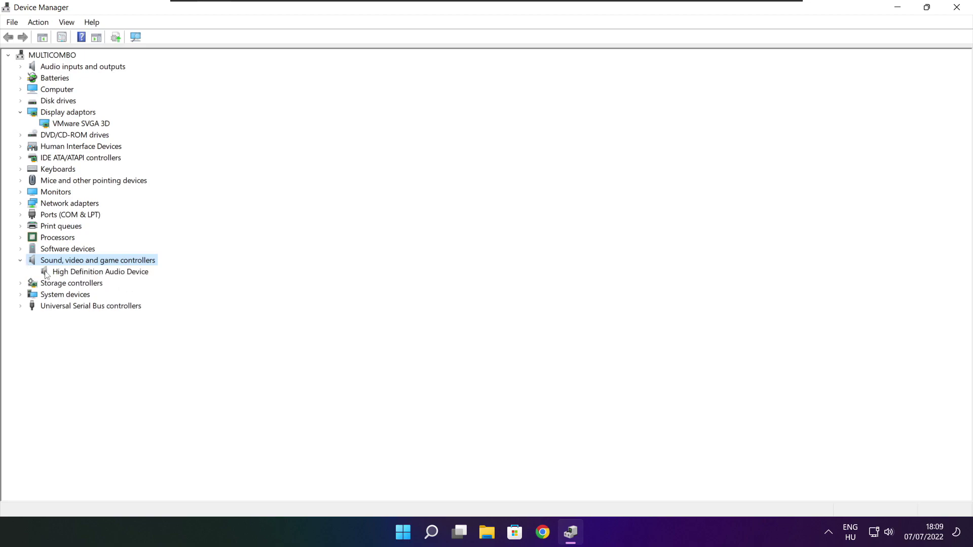
left_click(95, 272)
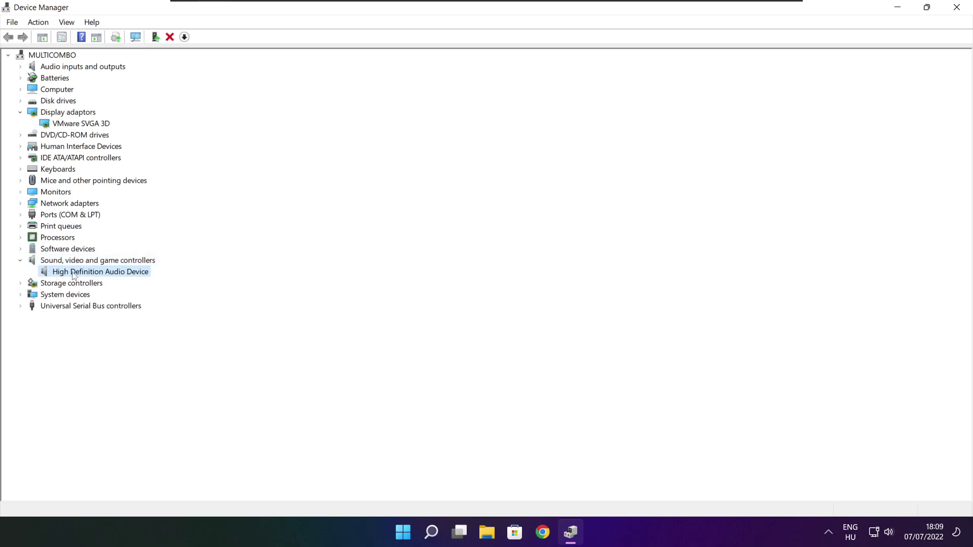
Run an automatic driver update search for the audio device, confirming the best driver is installed
right_click(94, 275)
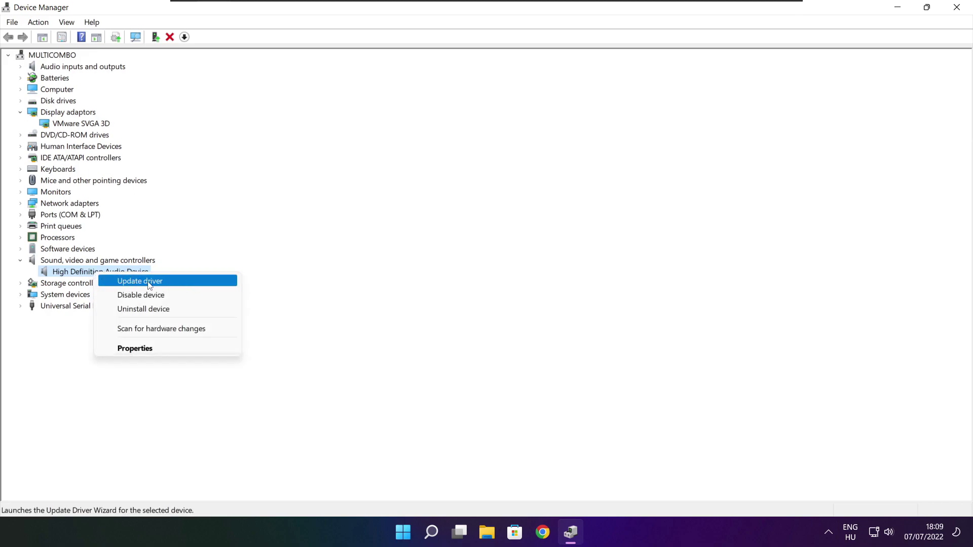
left_click(190, 286)
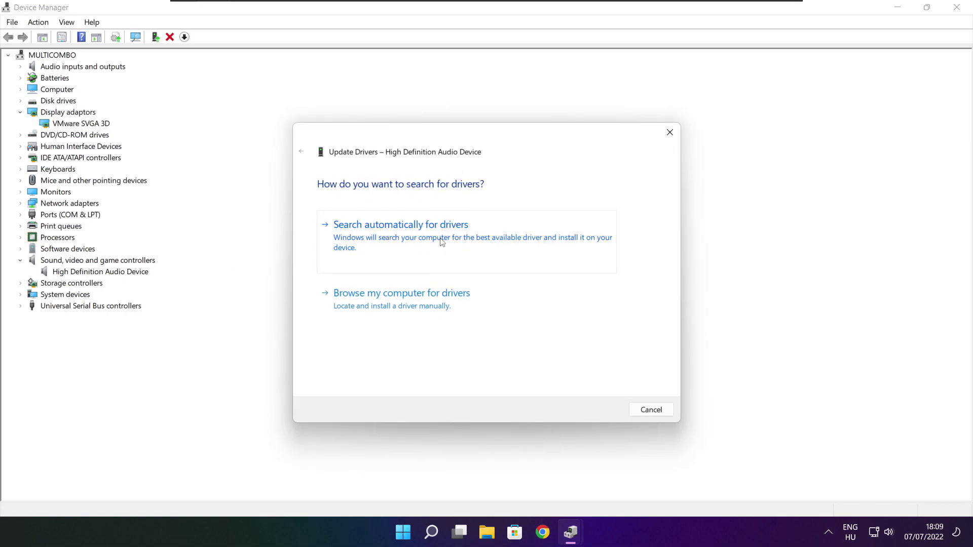
left_click(422, 242)
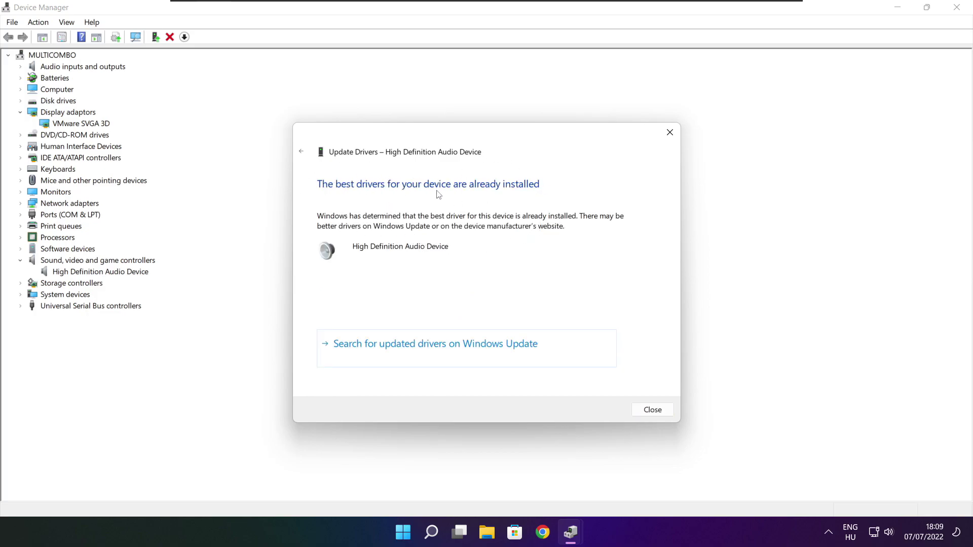
left_click(653, 411)
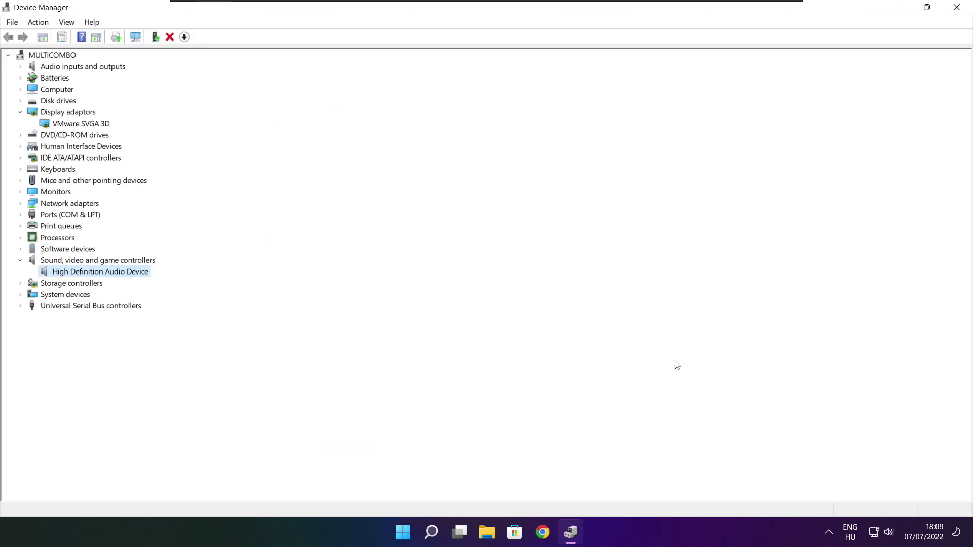
Close Device Manager and bring up Windows Search for the power plan
left_click(959, 10)
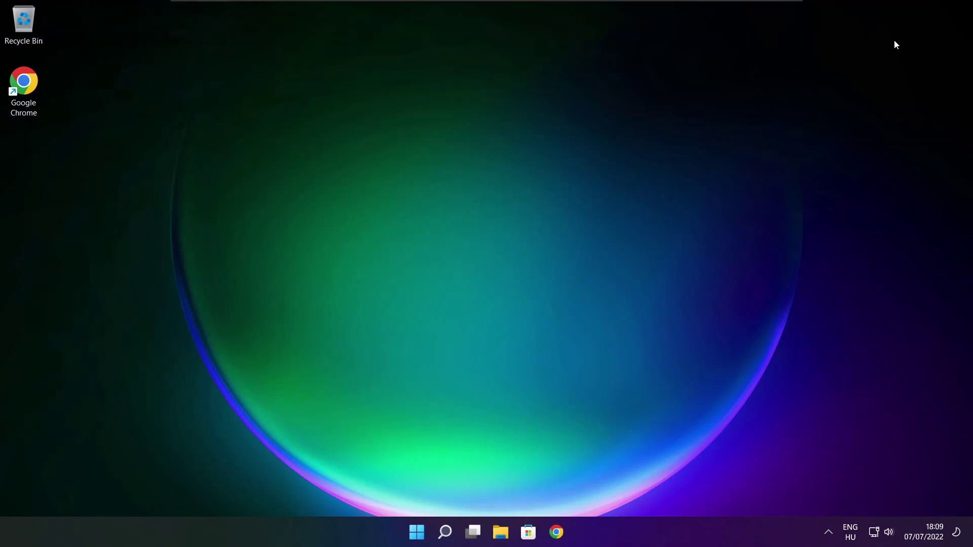
mouse_move(431, 532)
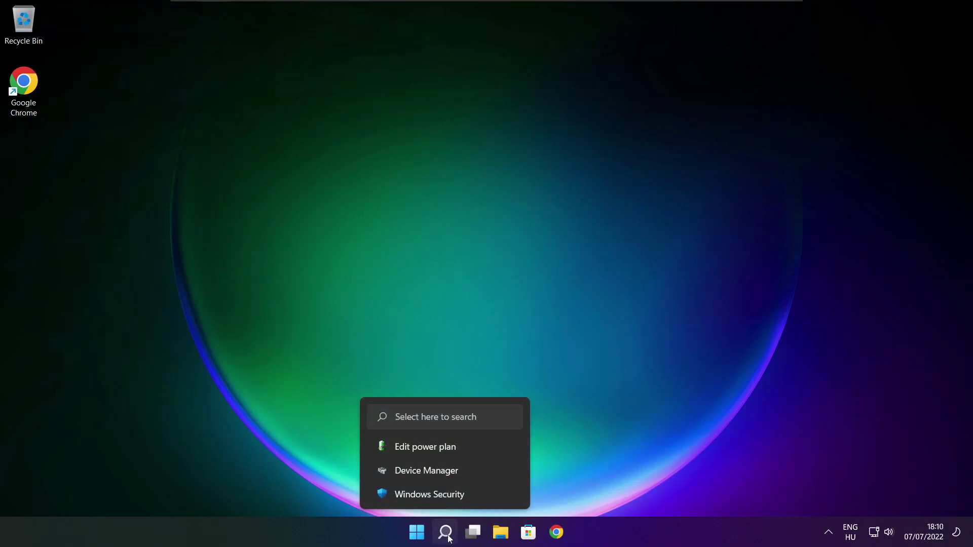
left_click(447, 536)
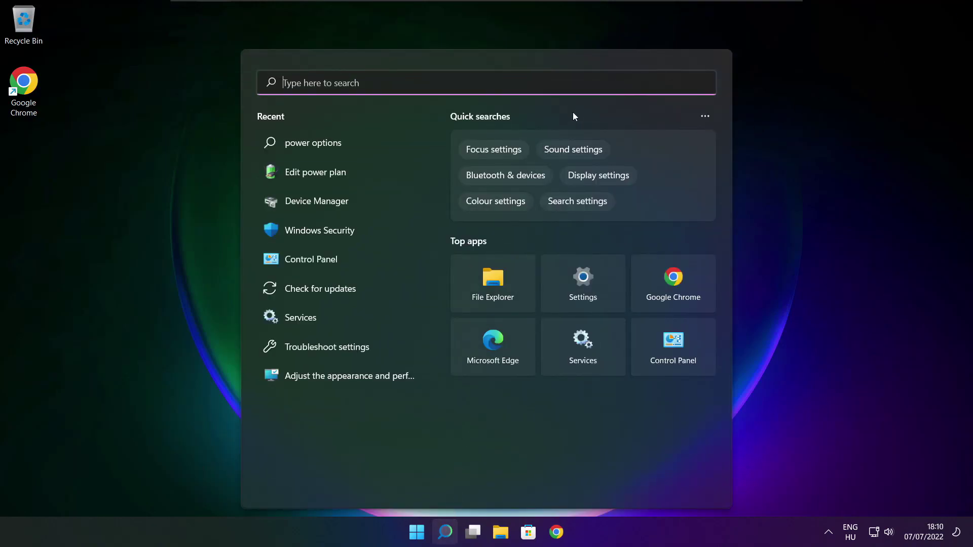
type("e")
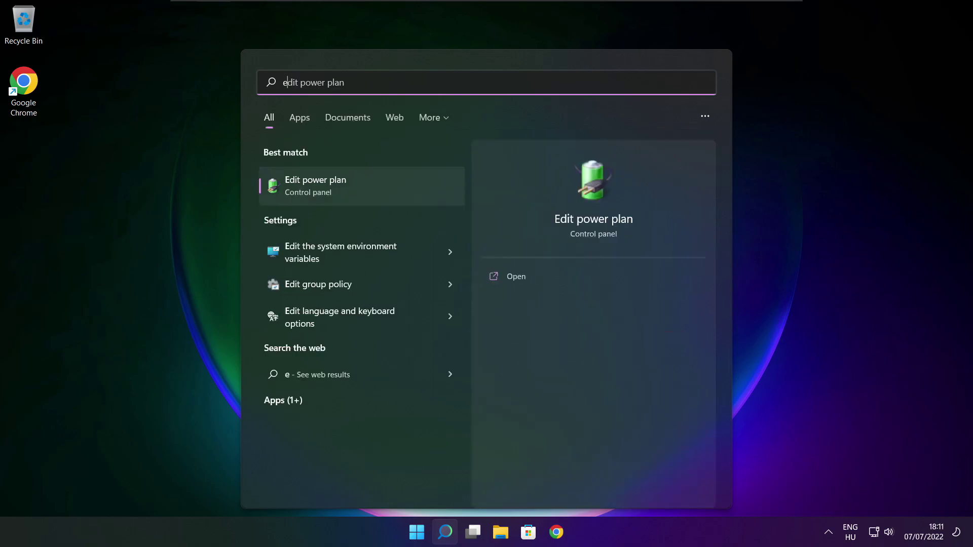
type("dit powe")
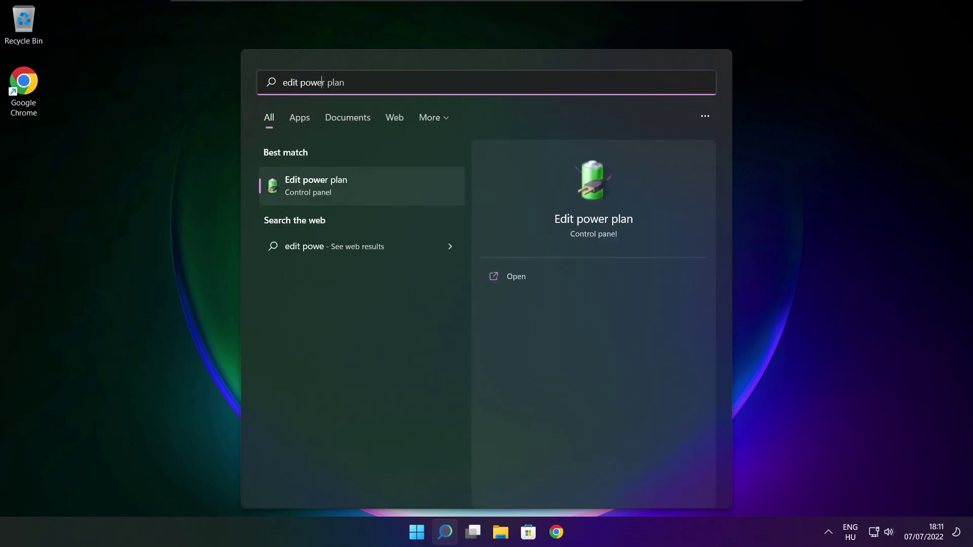
type("r plan")
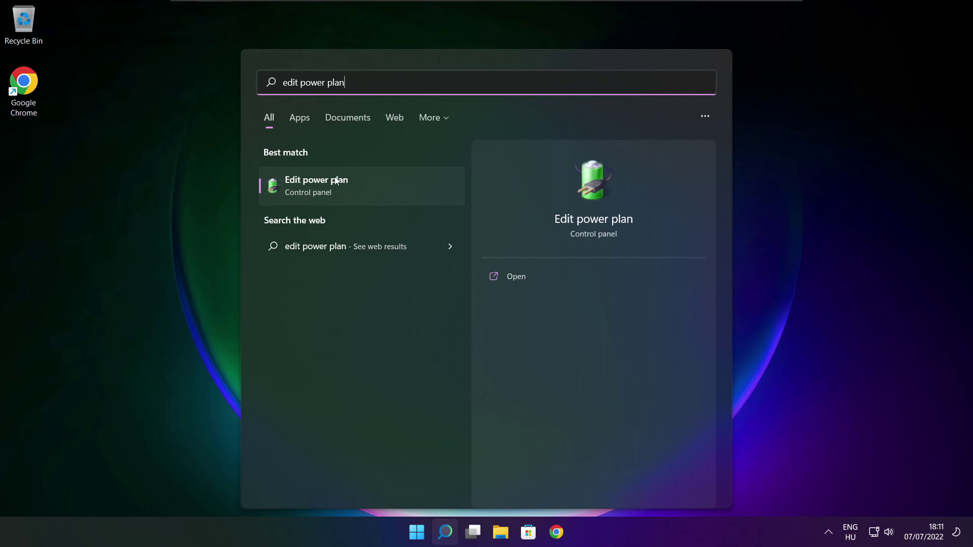
Make High performance the active power plan in Power Options, then close the window
left_click(384, 189)
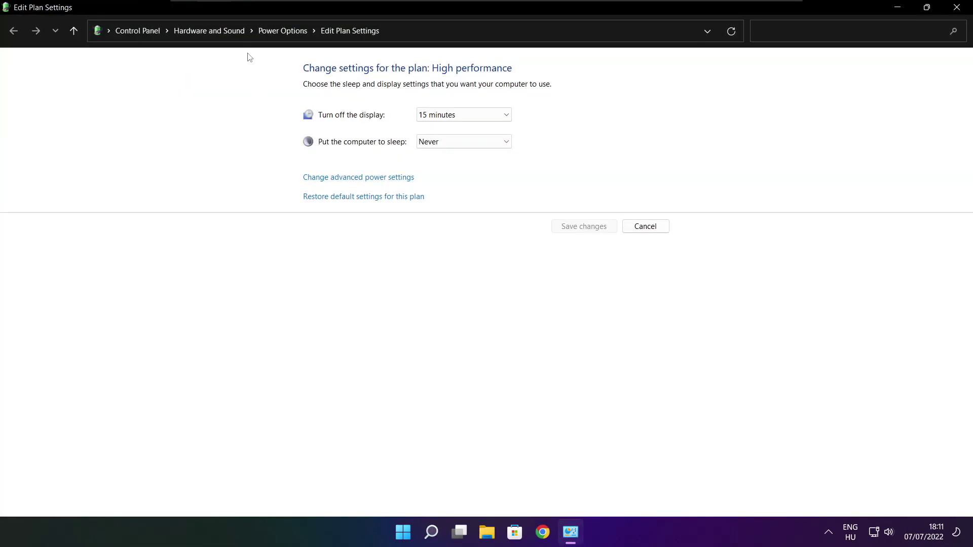
left_click(283, 31)
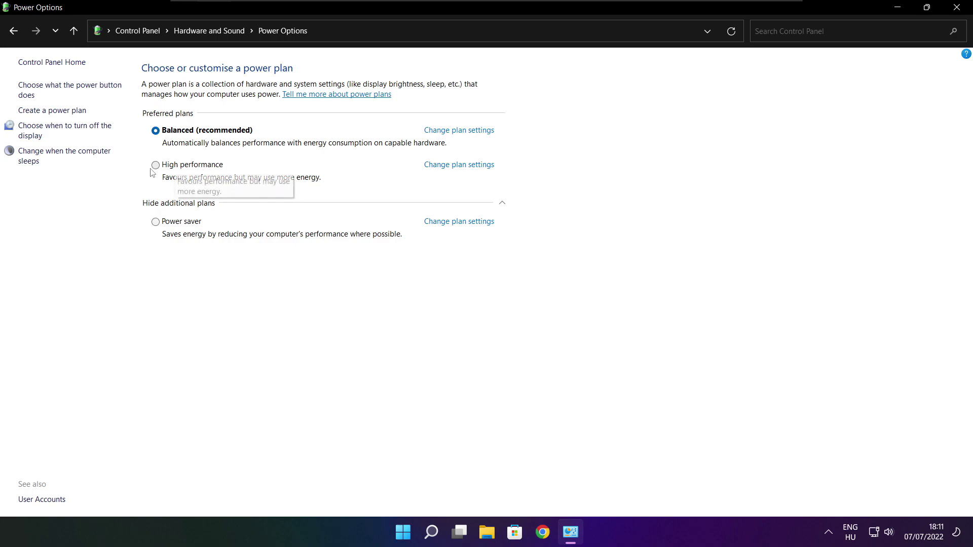
left_click(204, 171)
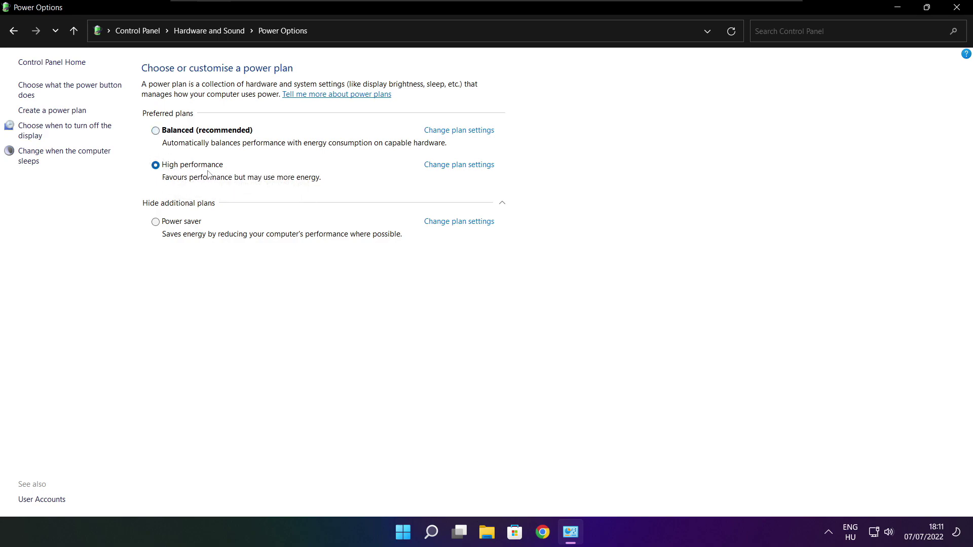
left_click(960, 7)
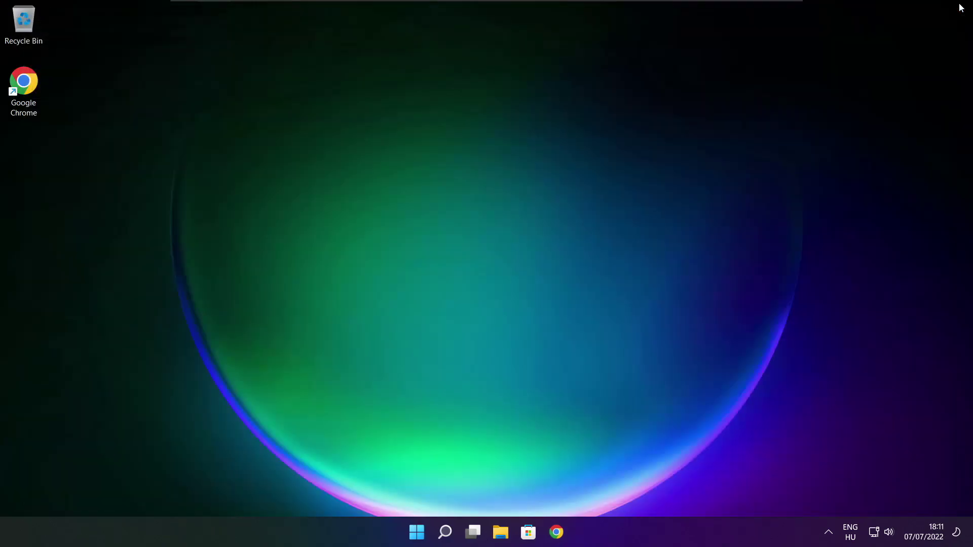
Search for and launch the Game Mode settings page
left_click(446, 533)
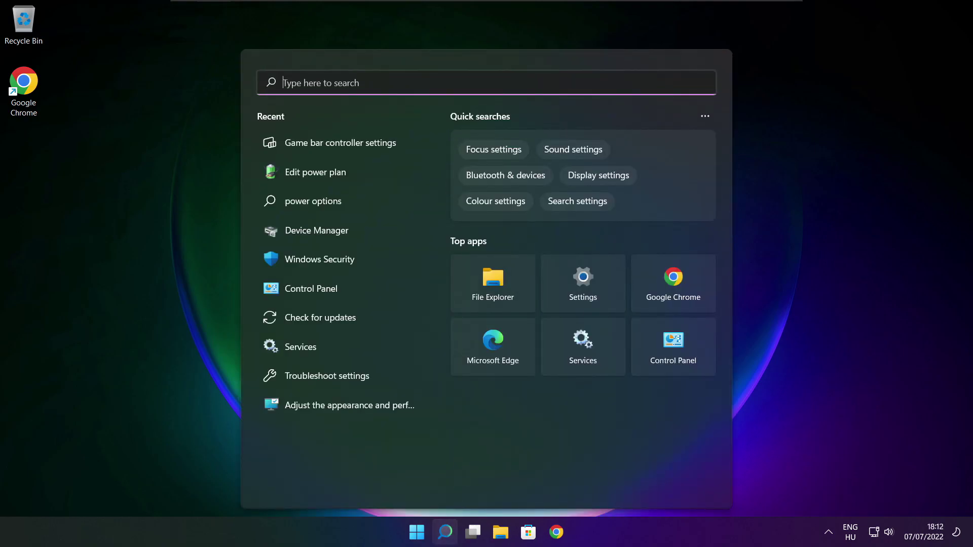
type("game")
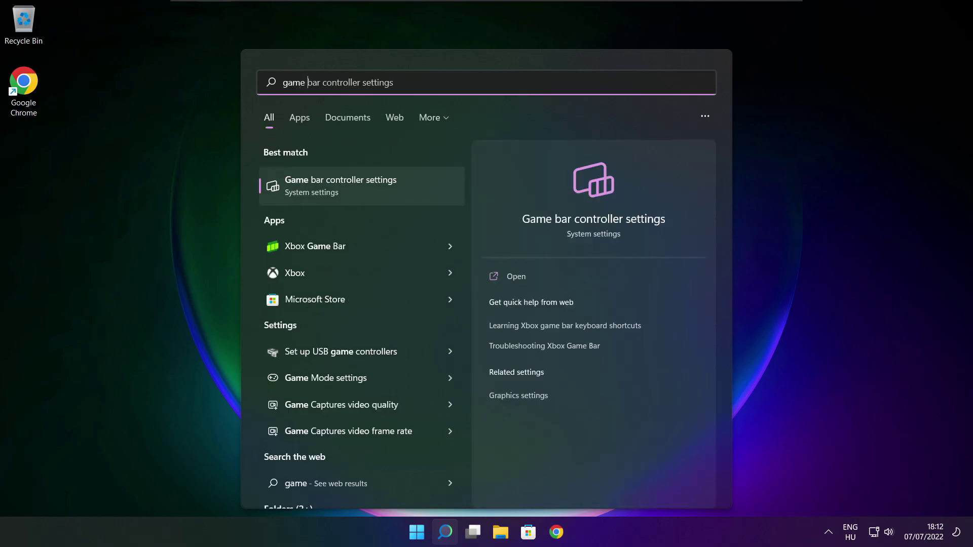
type(" mode")
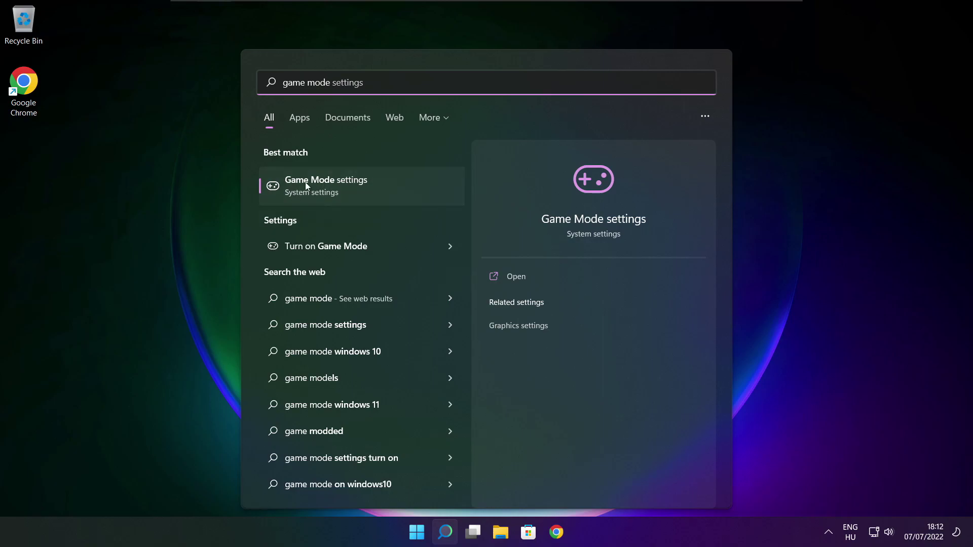
left_click(386, 187)
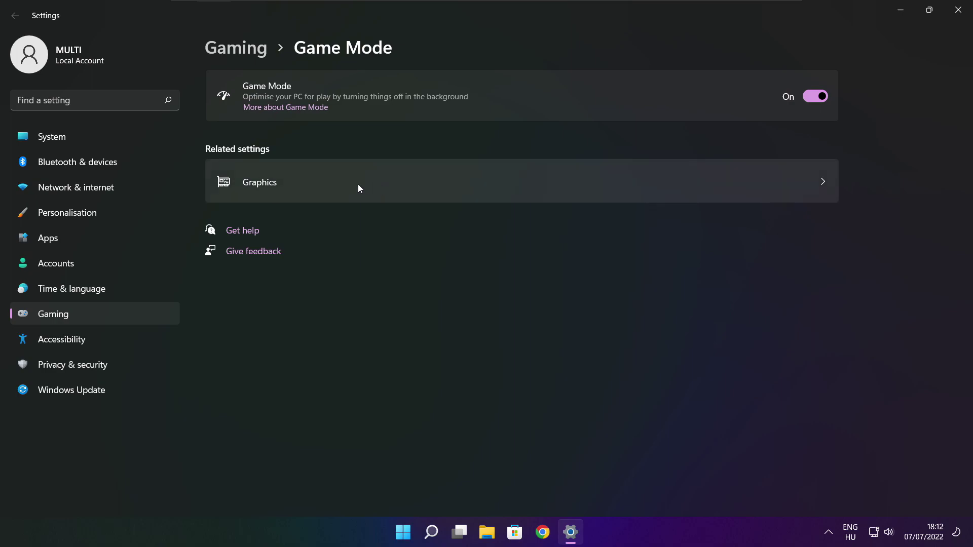
Leave Game Mode on, check the Xbox Game Bar controller shortcut is off, and close Settings
left_click(822, 97)
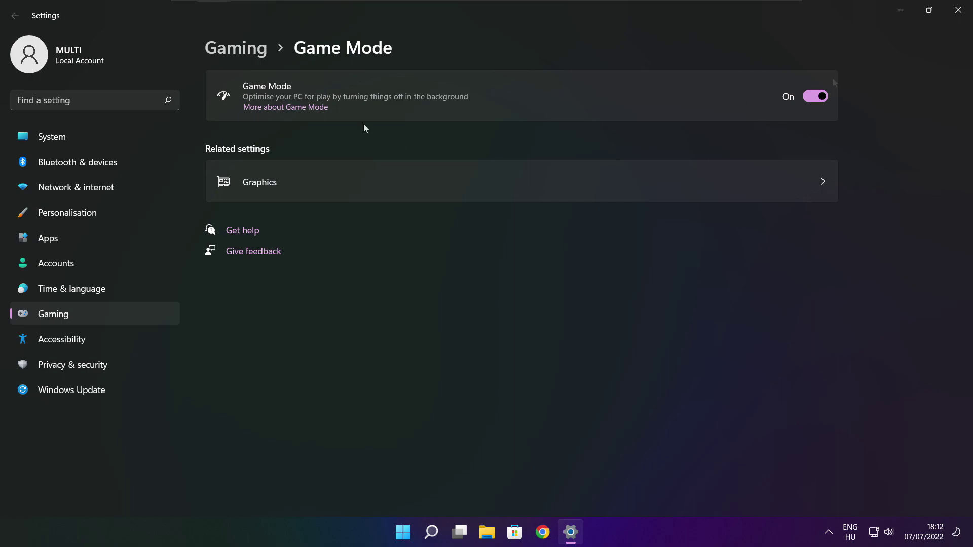
left_click(239, 51)
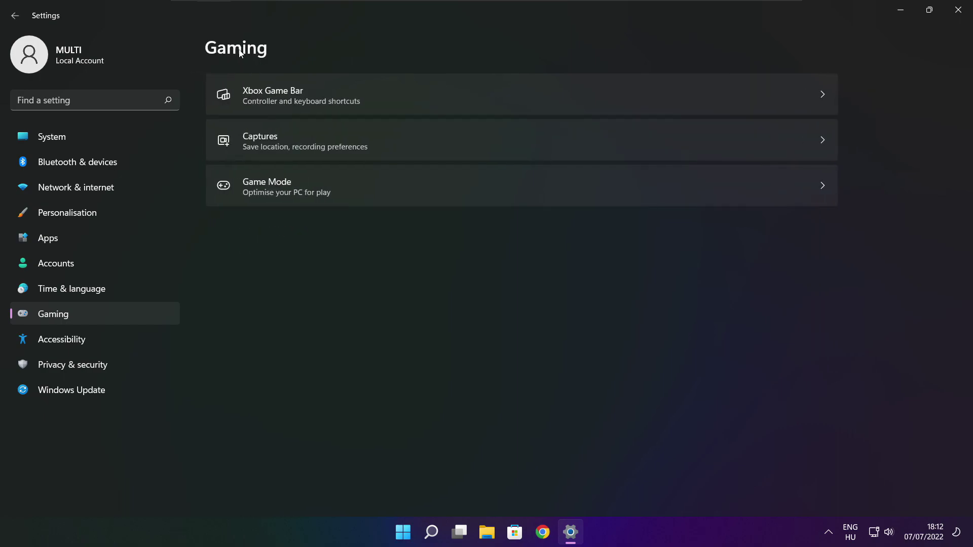
left_click(396, 106)
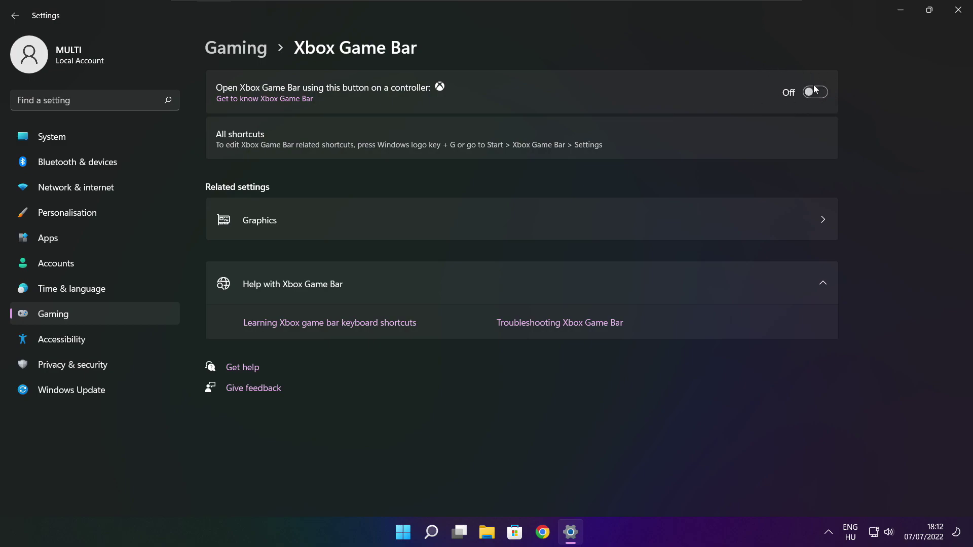
left_click(958, 10)
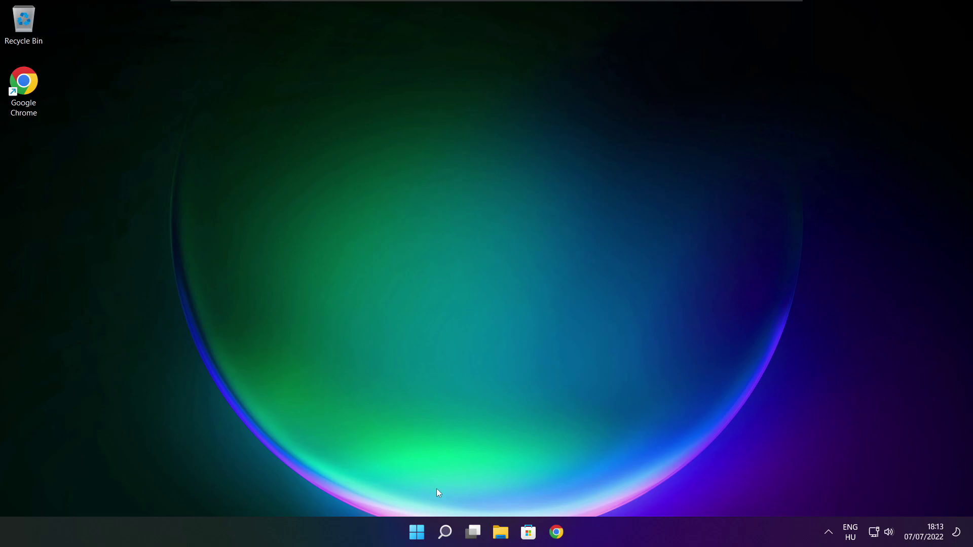
Launch Task Manager from the Start button's Win+X menu
right_click(417, 535)
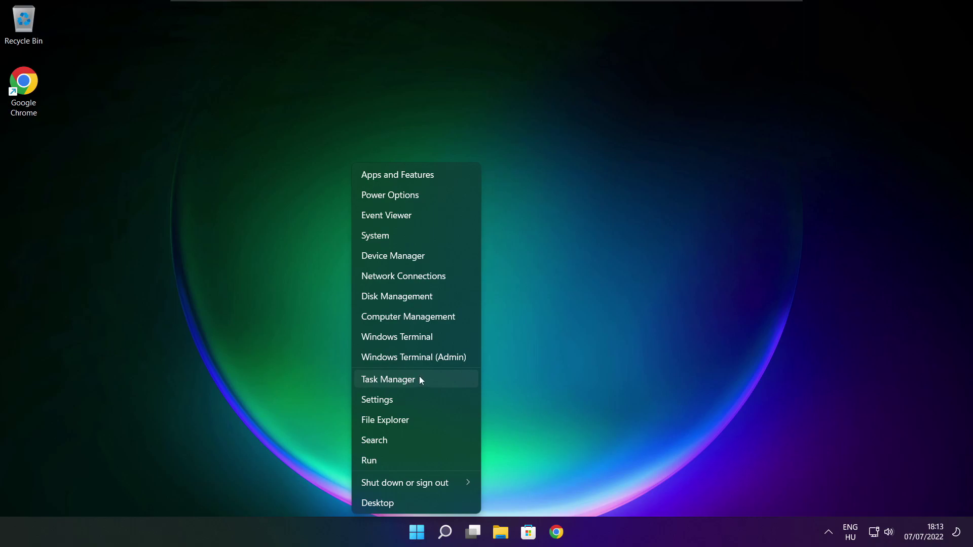
left_click(419, 380)
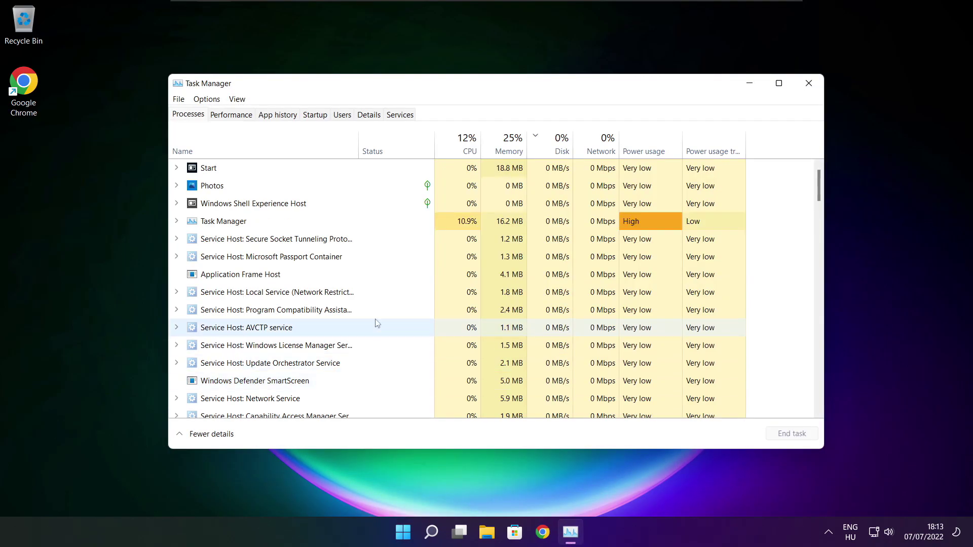
Disable Cortana, Microsoft Edge, Microsoft Teams and Terminal as startup apps, then close Task Manager
left_click(315, 115)
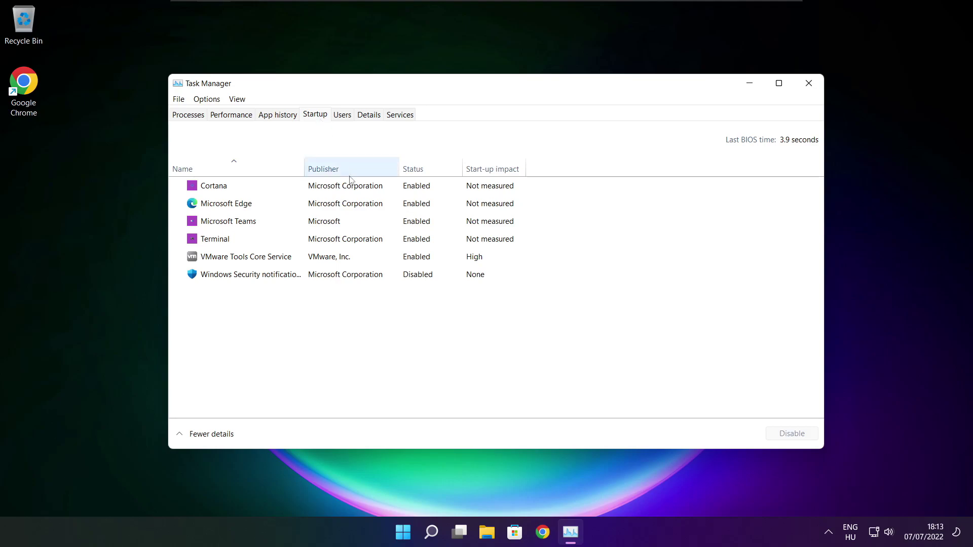
left_click(373, 190)
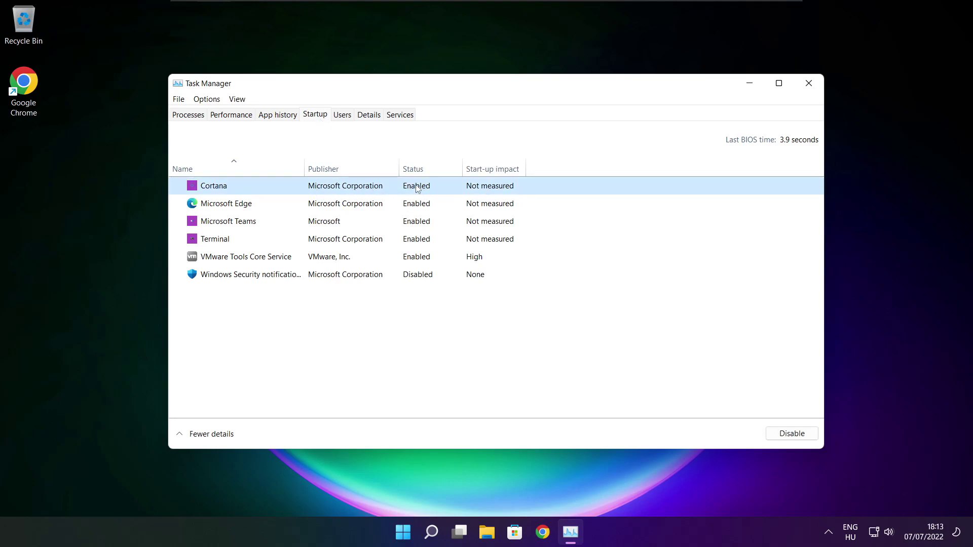
left_click(782, 435)
left_click(301, 205)
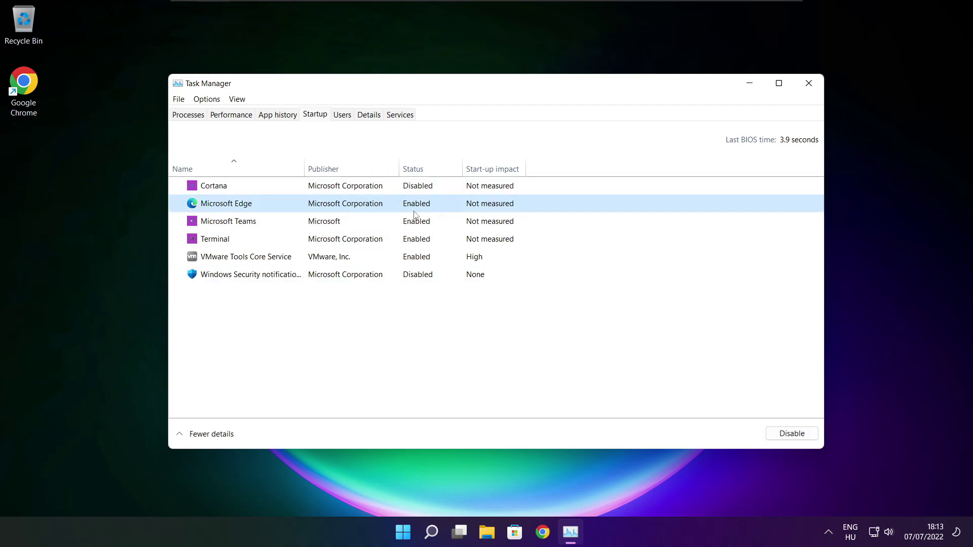
left_click(792, 436)
left_click(430, 222)
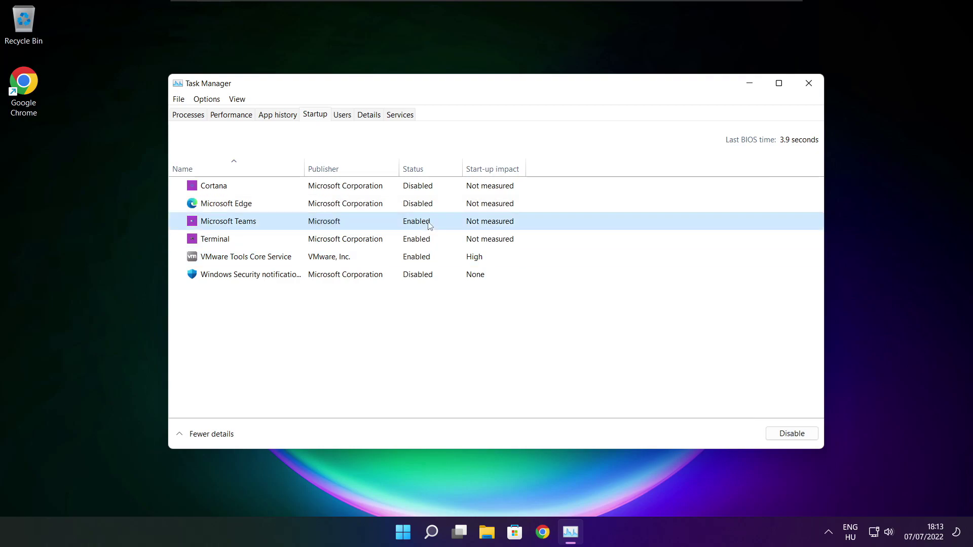
left_click(805, 439)
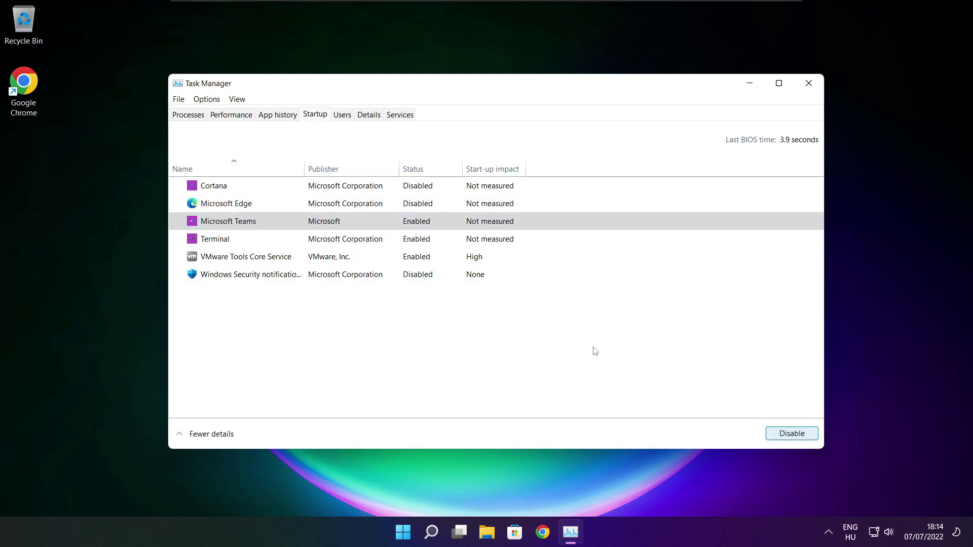
left_click(370, 246)
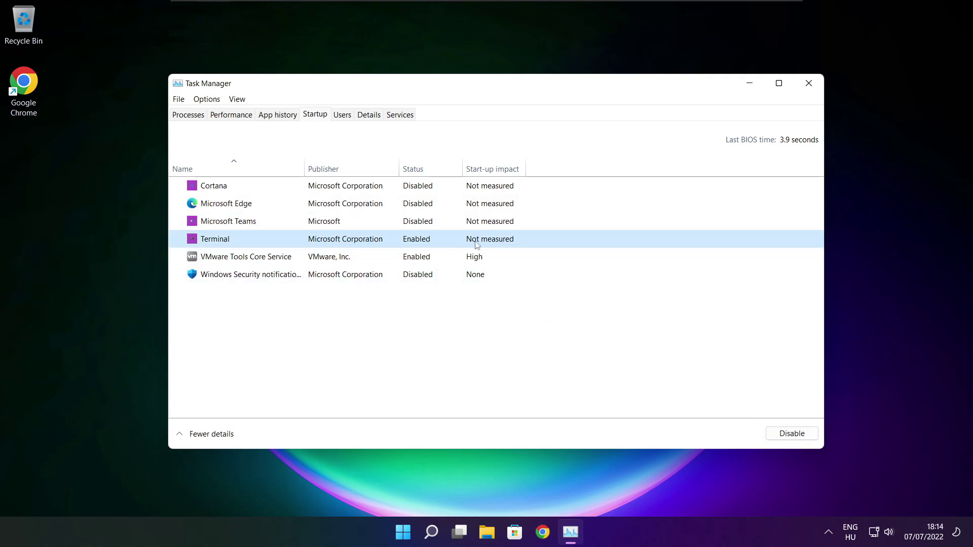
left_click(805, 440)
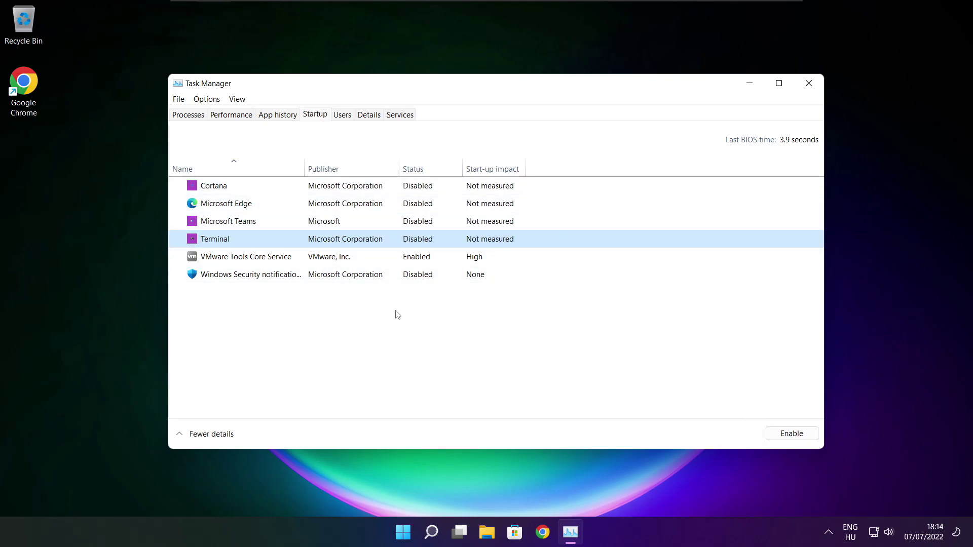
left_click(808, 84)
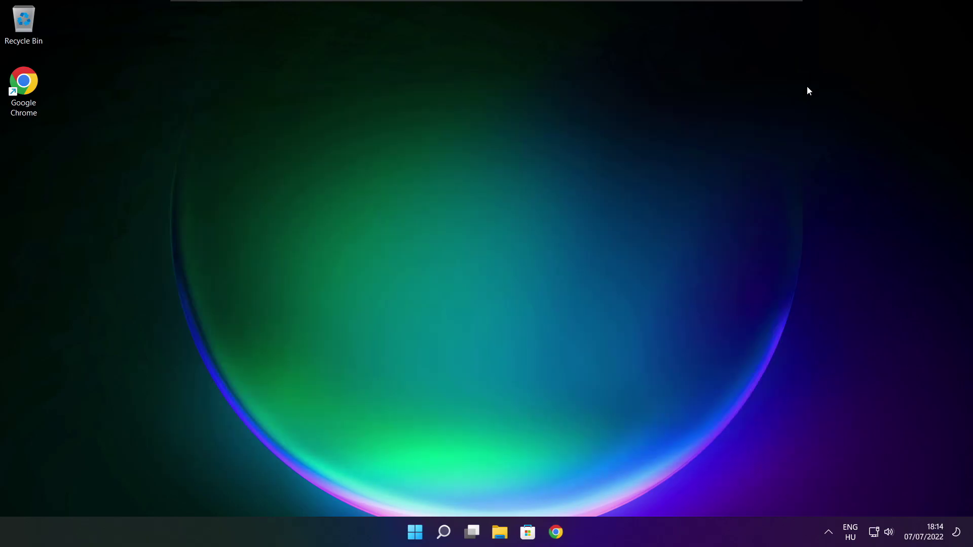
Launch Optimise Drives, analyse drive C:, start optimising it, and close the window
left_click(446, 534)
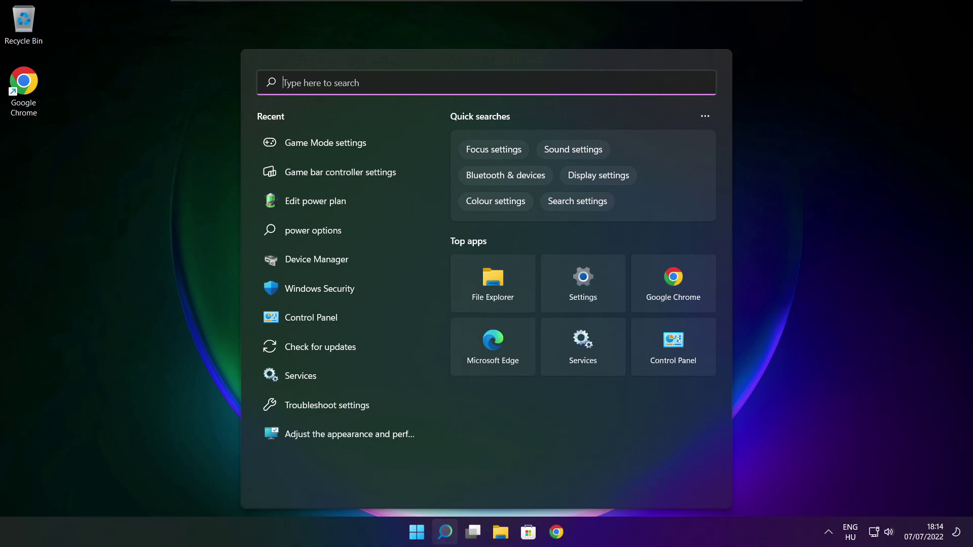
type("op")
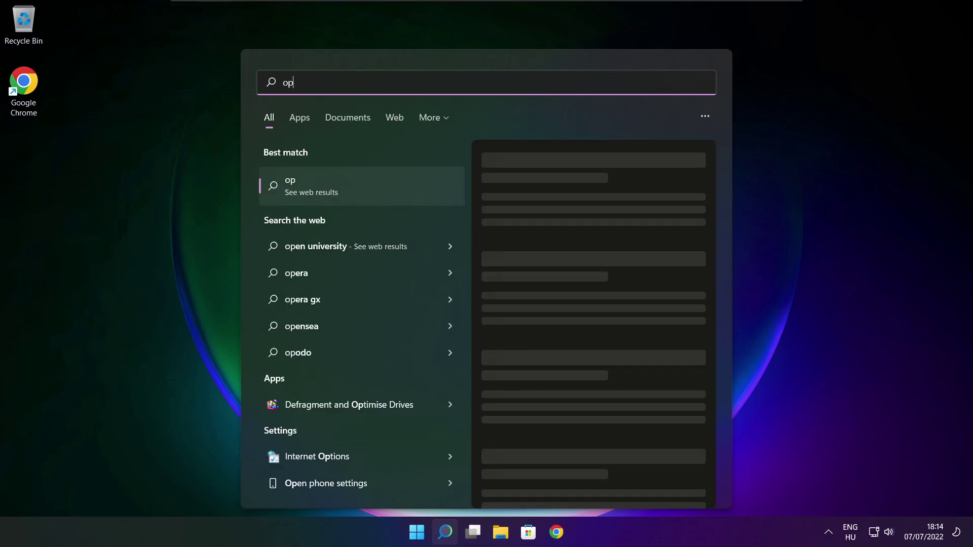
type("timise")
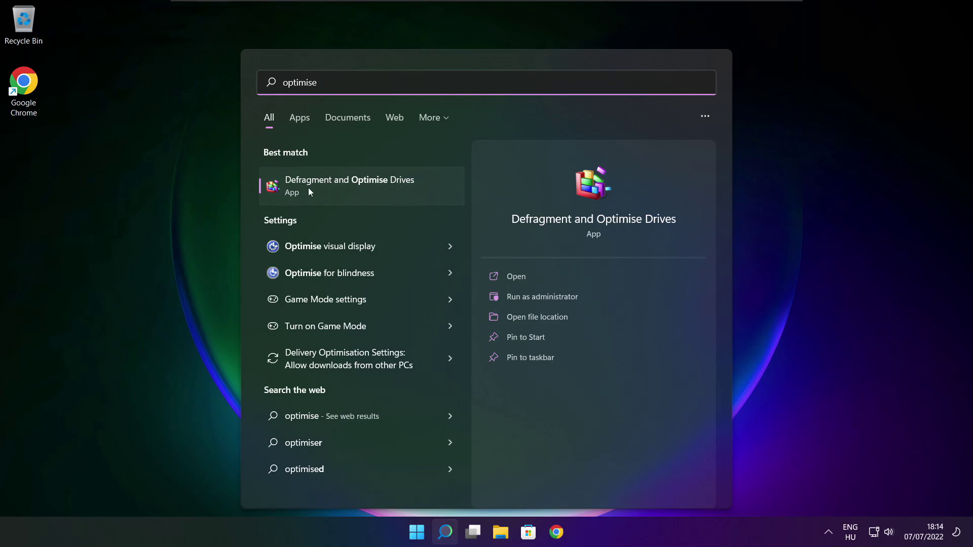
left_click(374, 187)
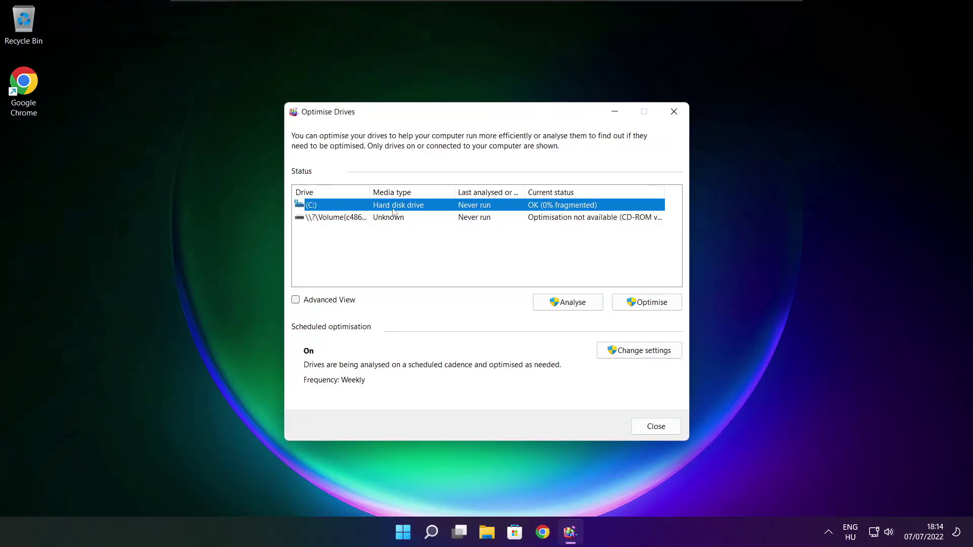
left_click(560, 303)
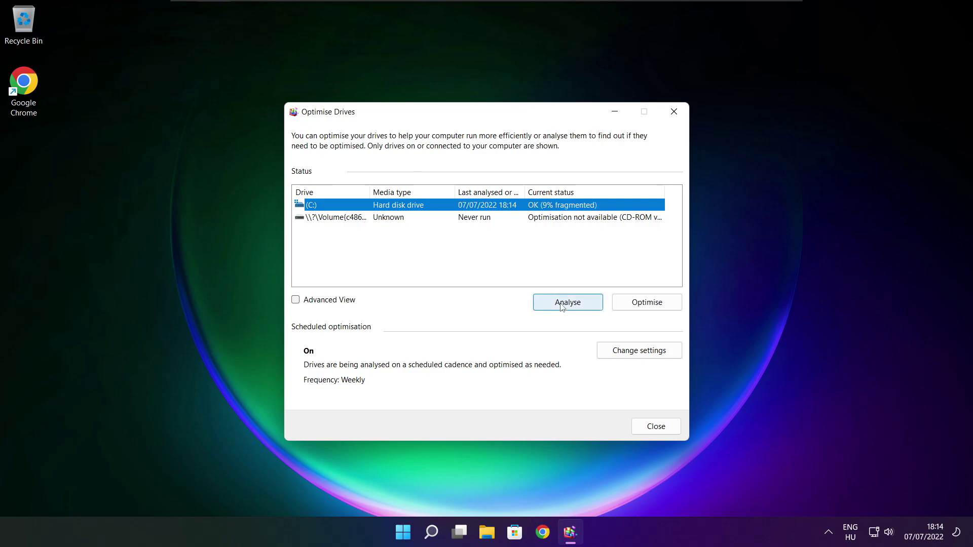
left_click(650, 307)
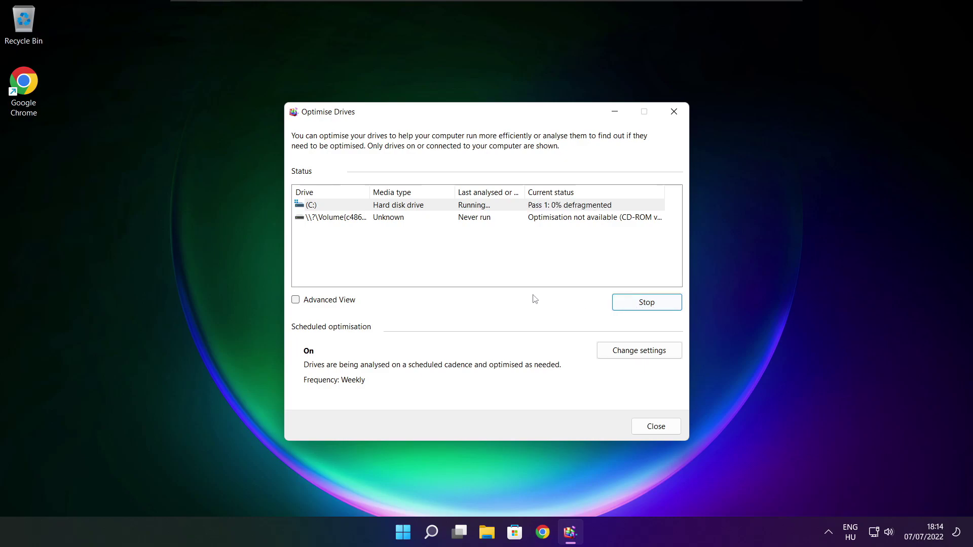
key("alt+F4")
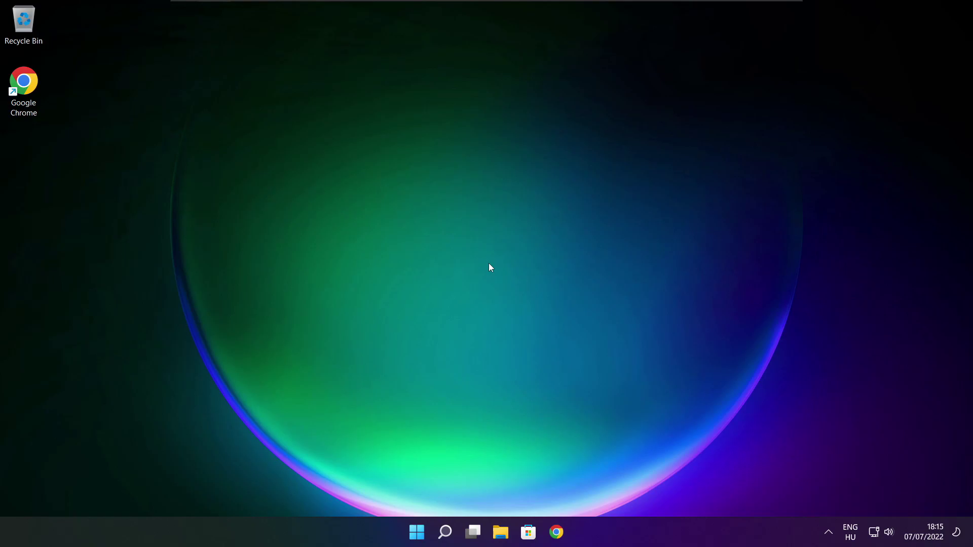
Check for new Windows updates from the searched Settings page, then close Settings
left_click(445, 532)
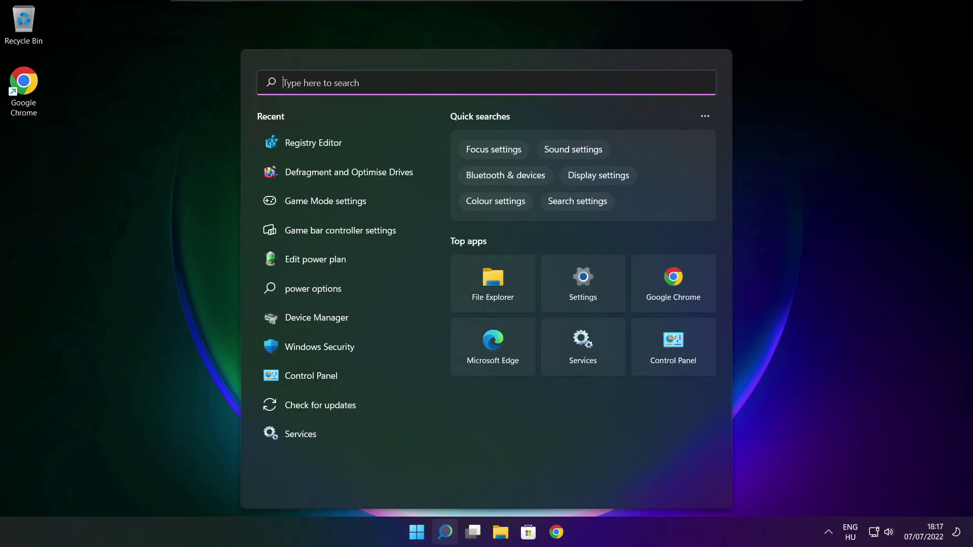
type("updates")
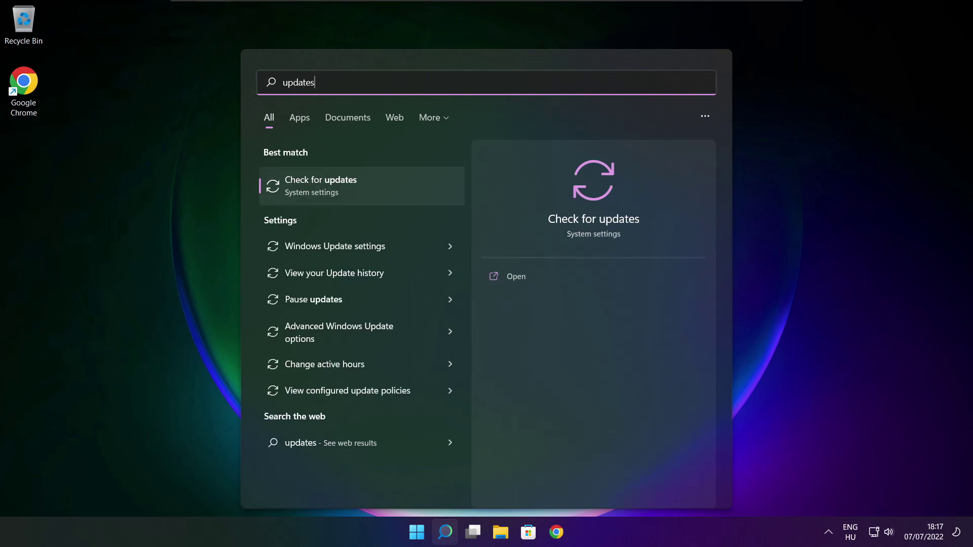
left_click(354, 191)
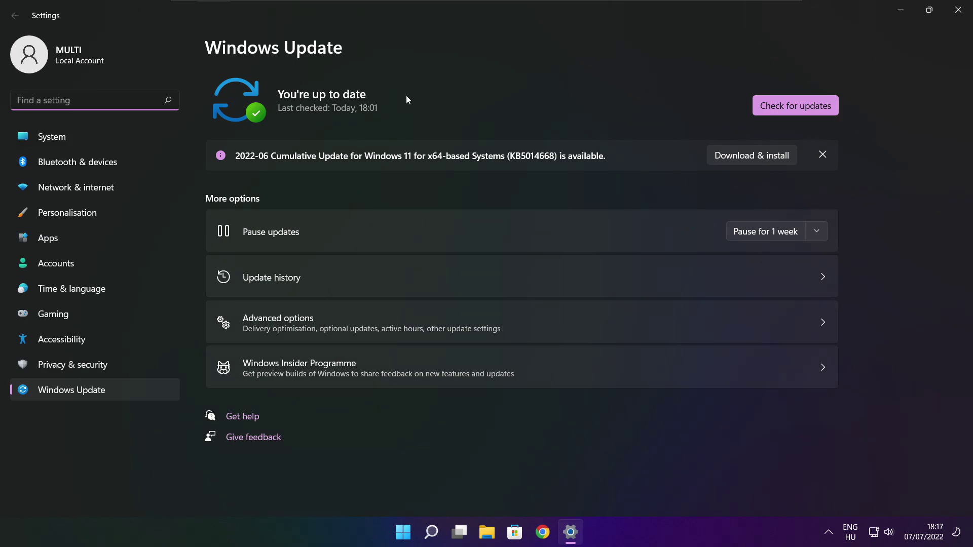
left_click(796, 106)
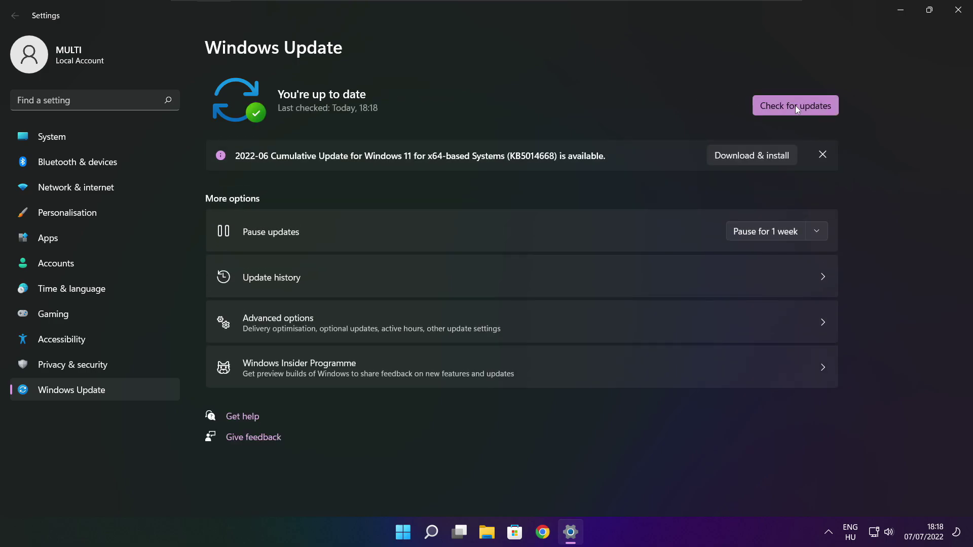
left_click(958, 15)
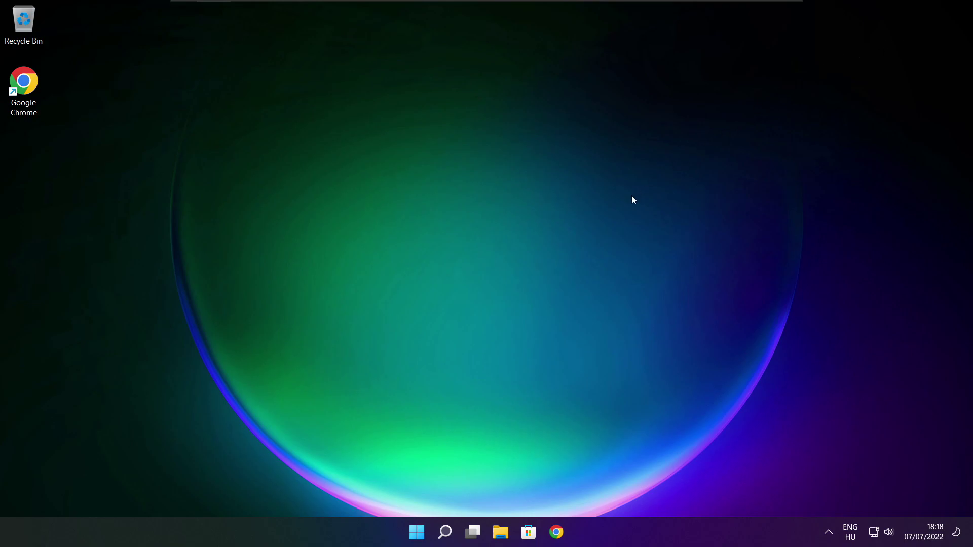
Launch regedit and navigate to HKEY_CURRENT_USER\System\GameConfigStore
left_click(446, 533)
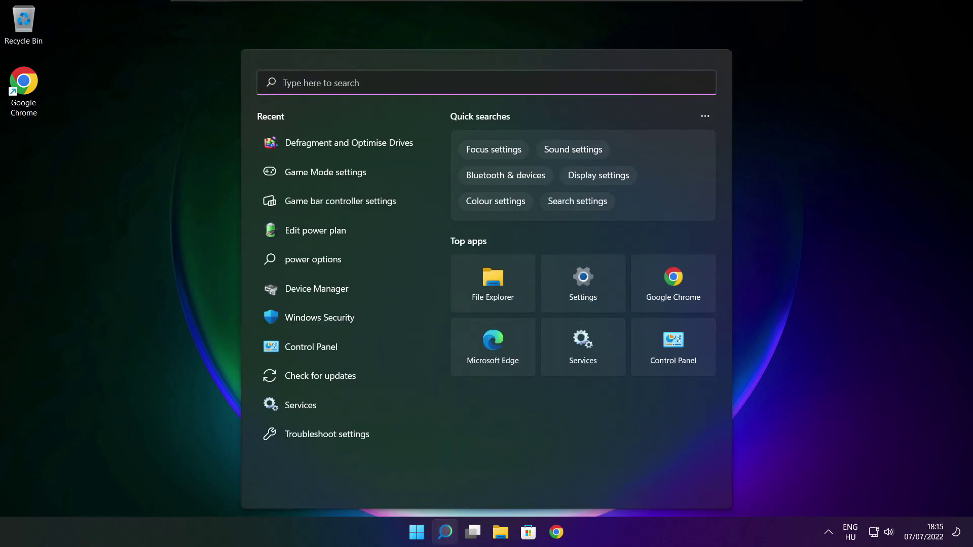
type("regedit")
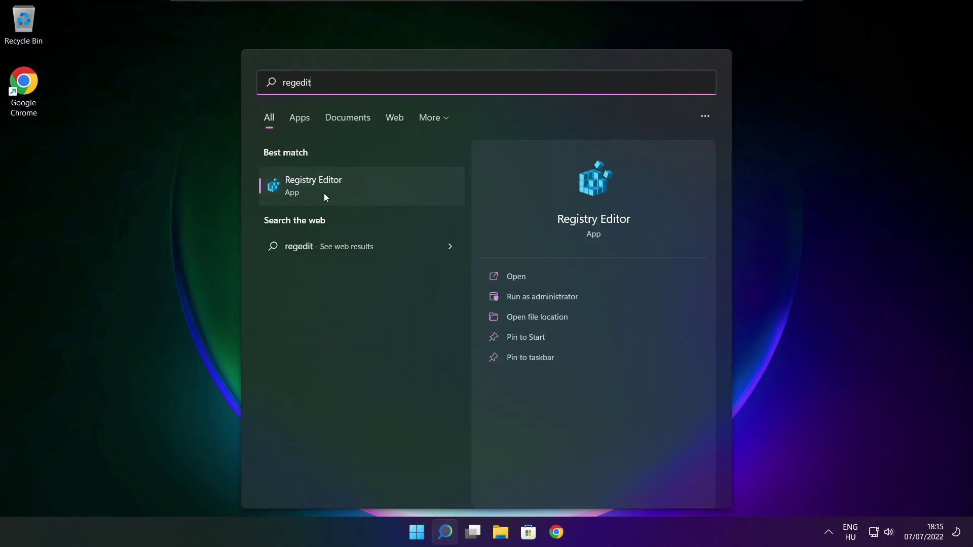
left_click(371, 187)
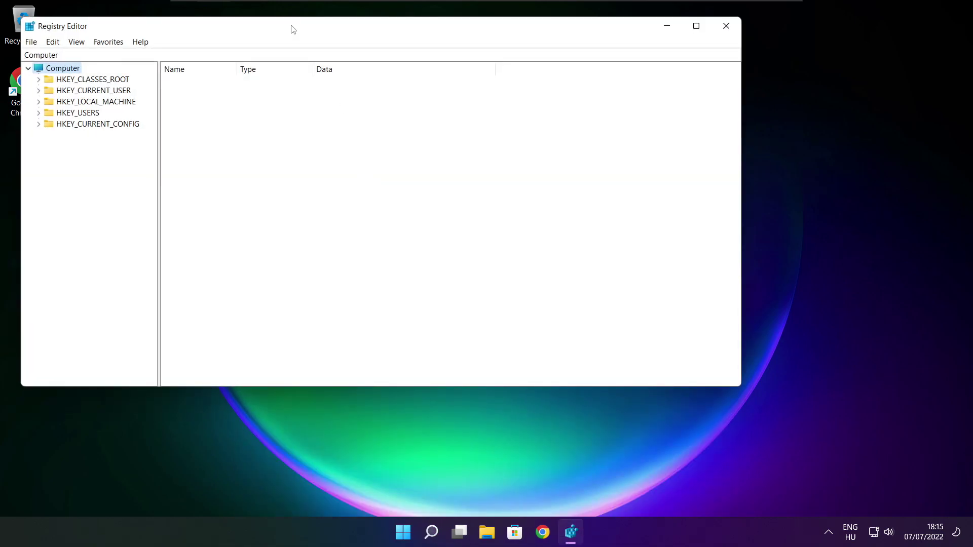
left_click_drag(295, 28, 397, 102)
left_click(159, 166)
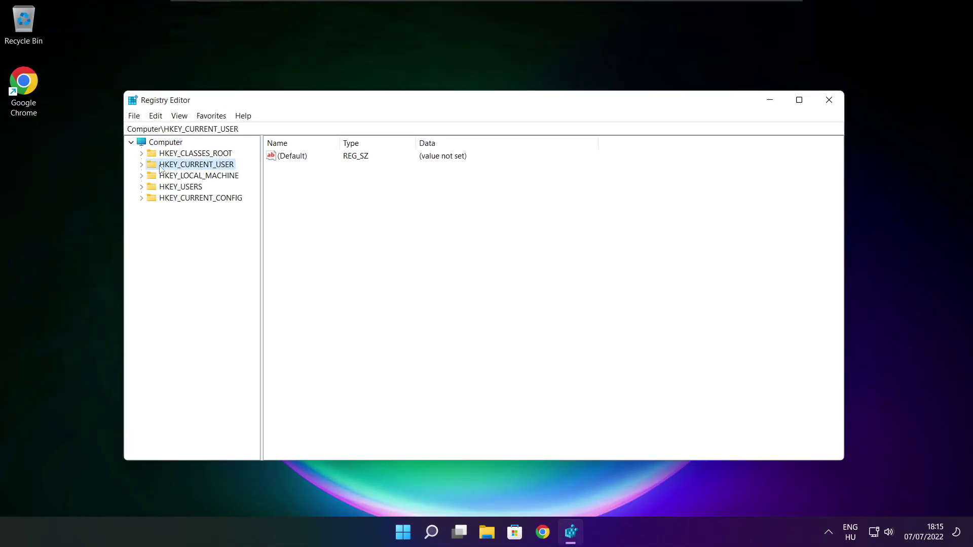
left_click(141, 165)
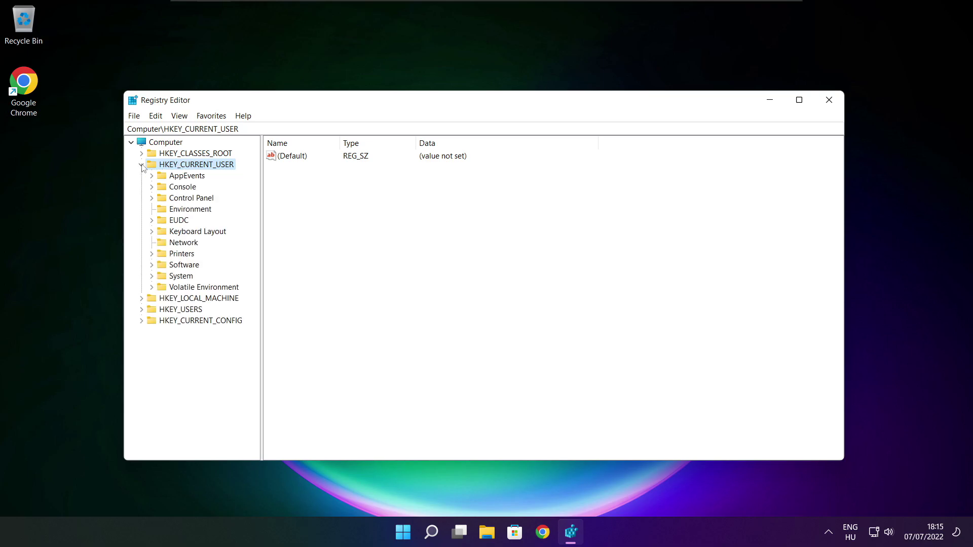
left_click(162, 278)
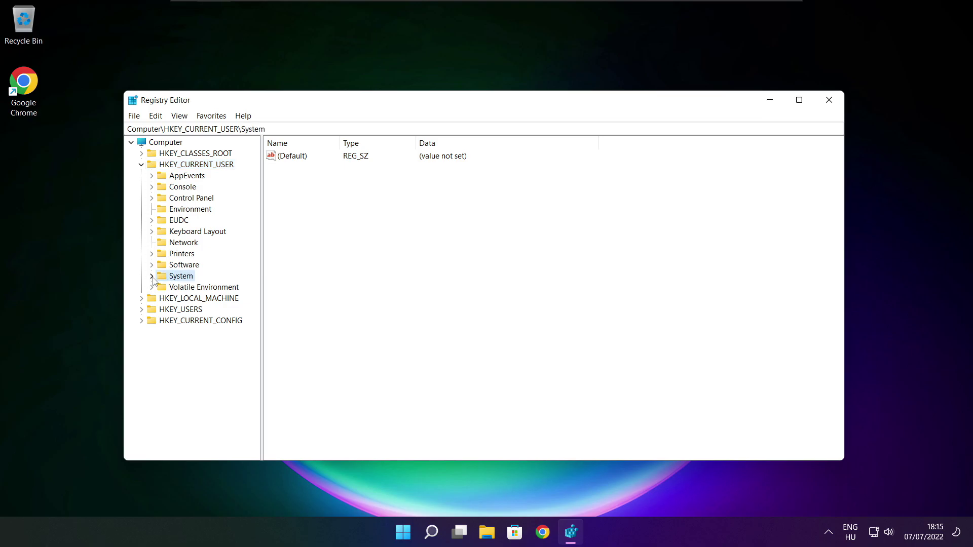
left_click(153, 275)
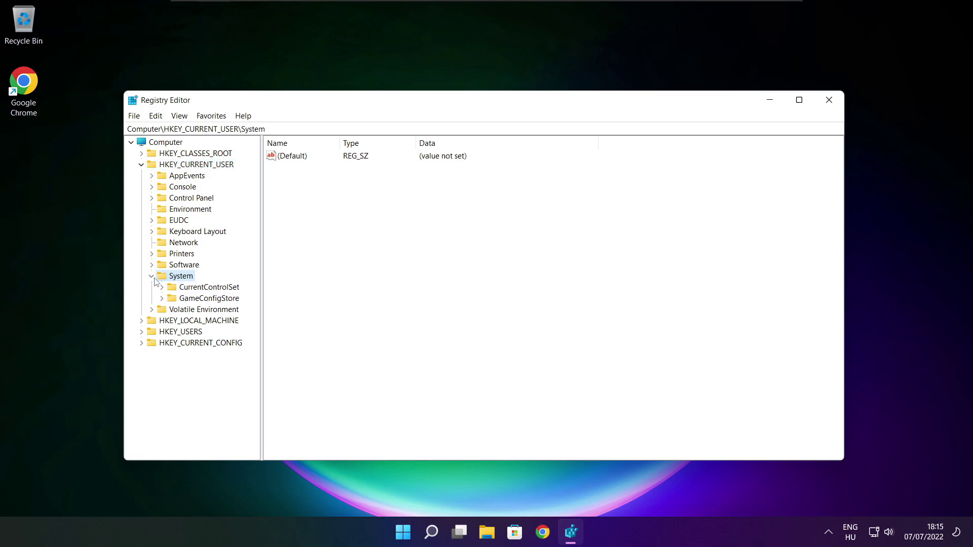
left_click(188, 301)
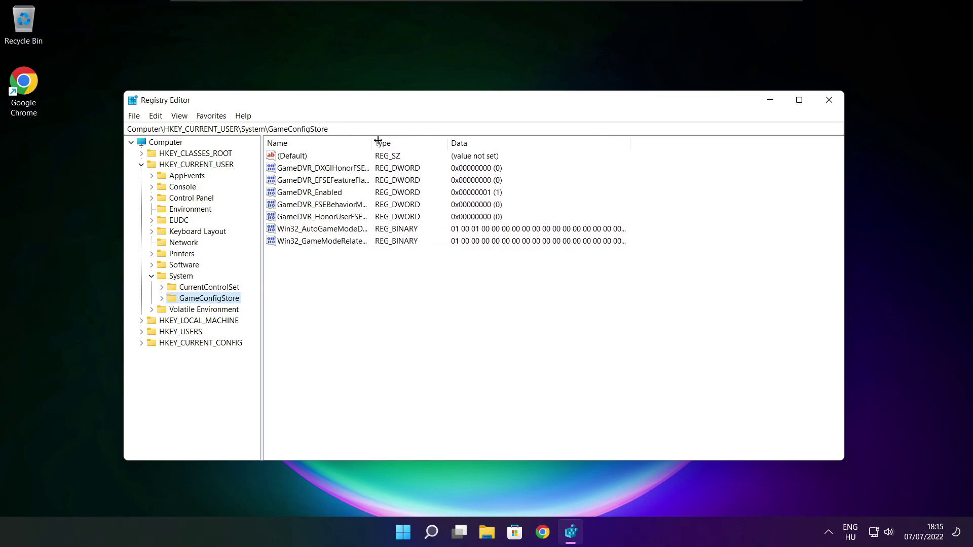
left_click_drag(340, 143, 427, 139)
Edit GameDVR_Enabled and set its value data to 0
left_click(308, 193)
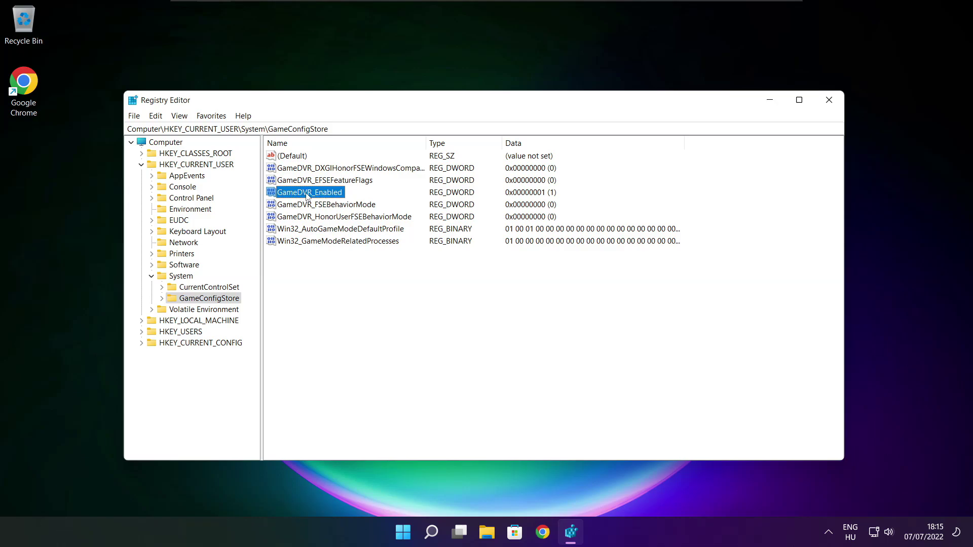
double_click(308, 195)
left_click_drag(287, 171, 512, 209)
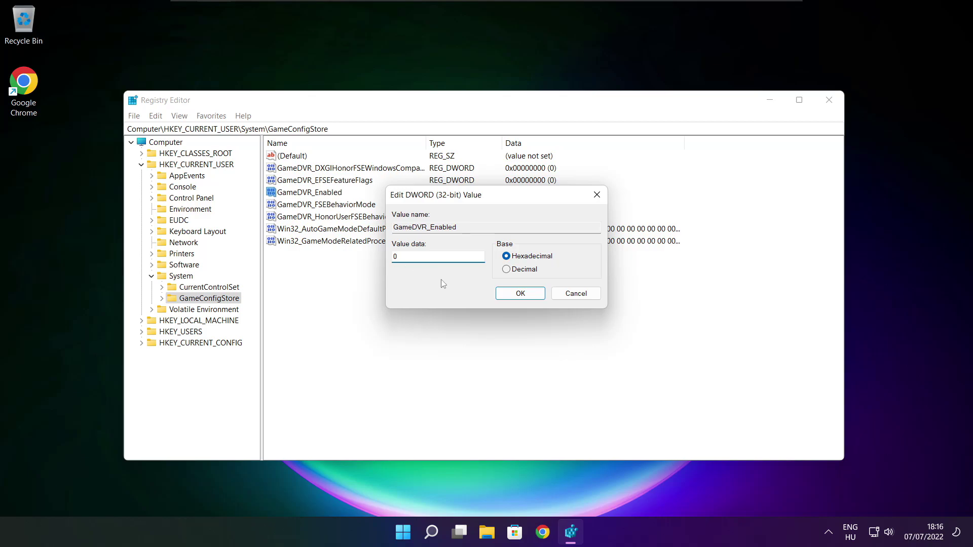
left_click(521, 295)
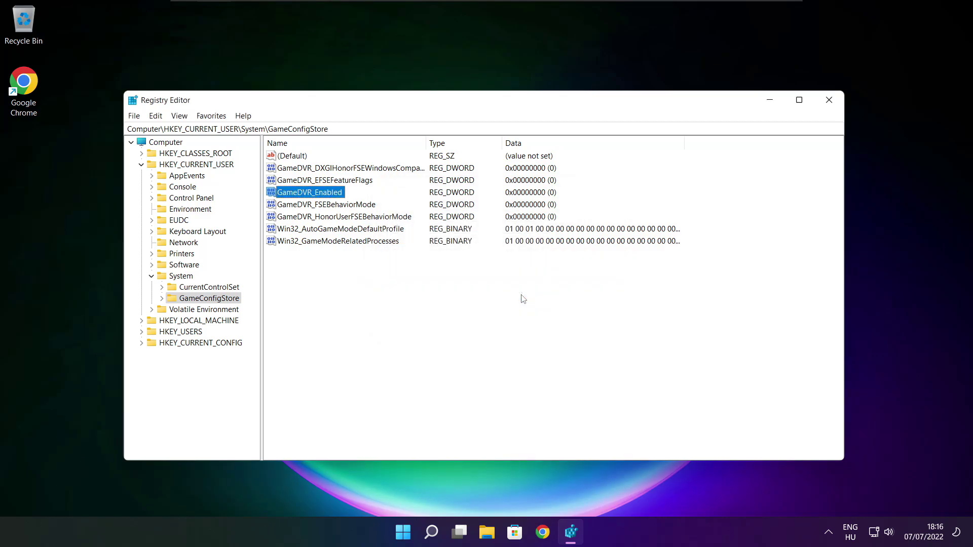
Collapse HKEY_CURRENT_USER and expand HKEY_LOCAL_MACHINE\SOFTWARE\Microsoft
left_click(141, 165)
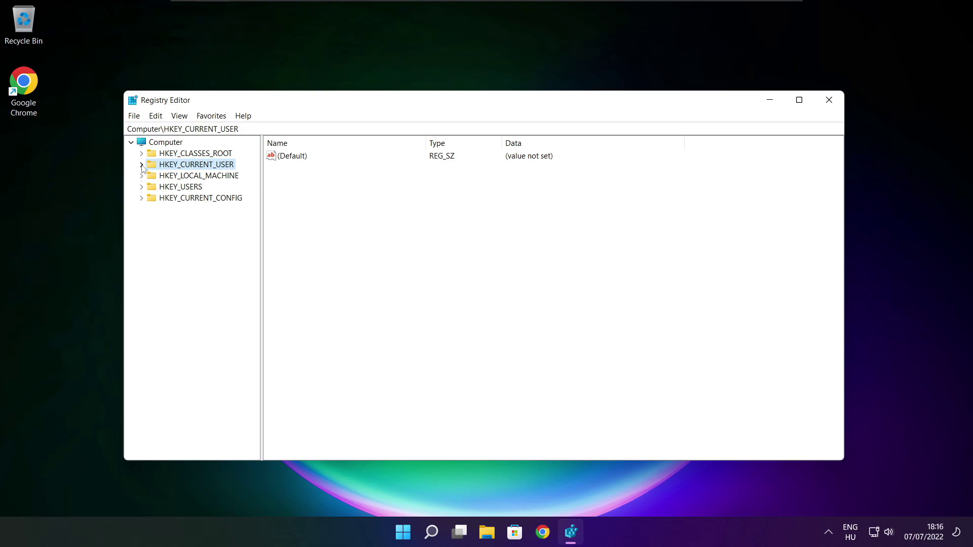
left_click(149, 178)
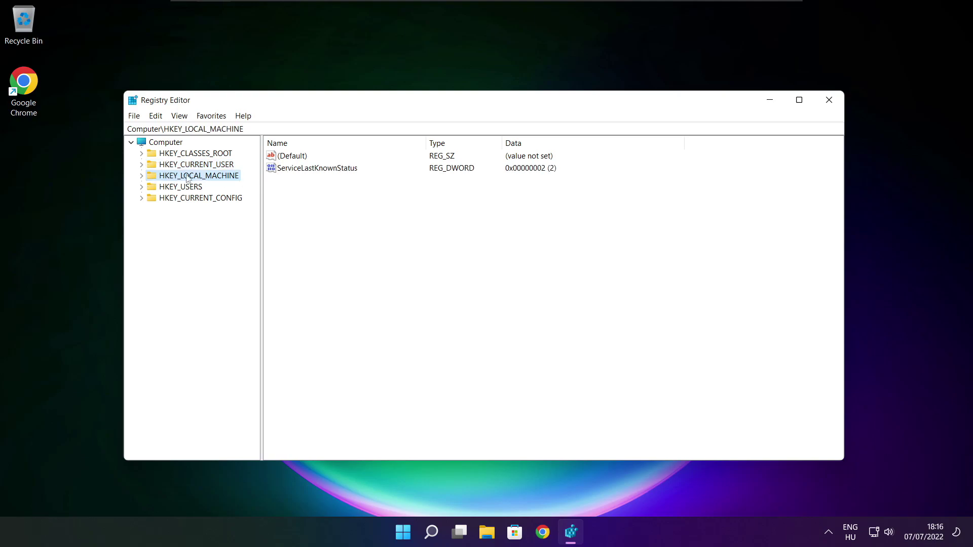
left_click(141, 177)
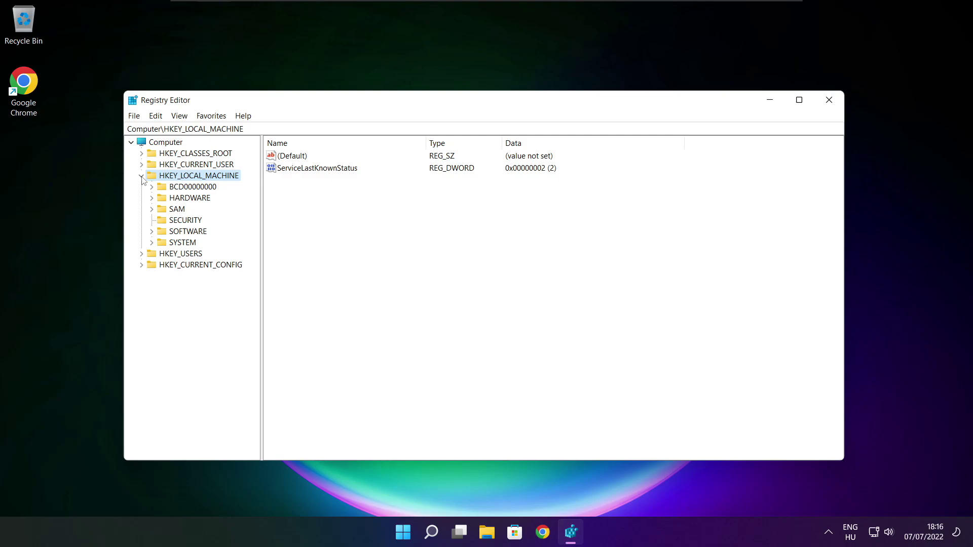
left_click(170, 234)
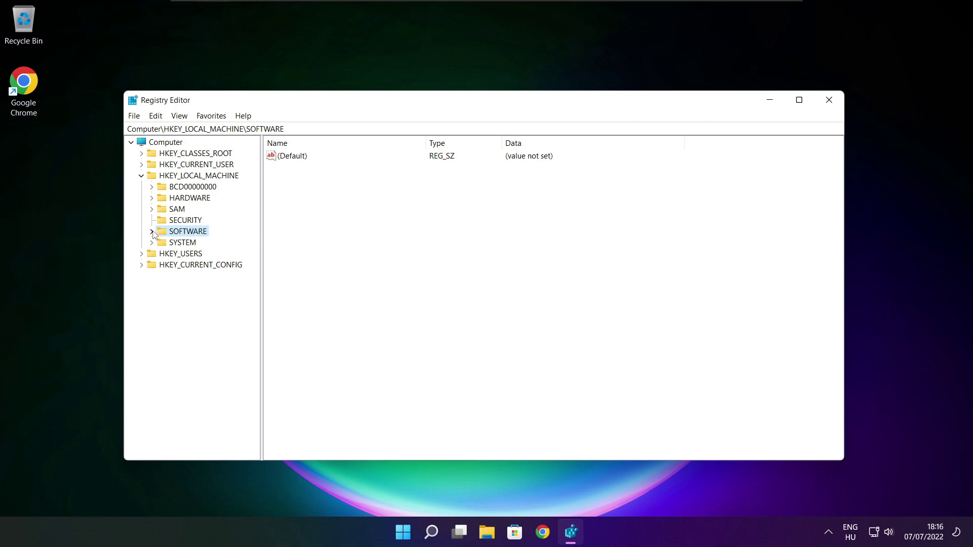
left_click(152, 232)
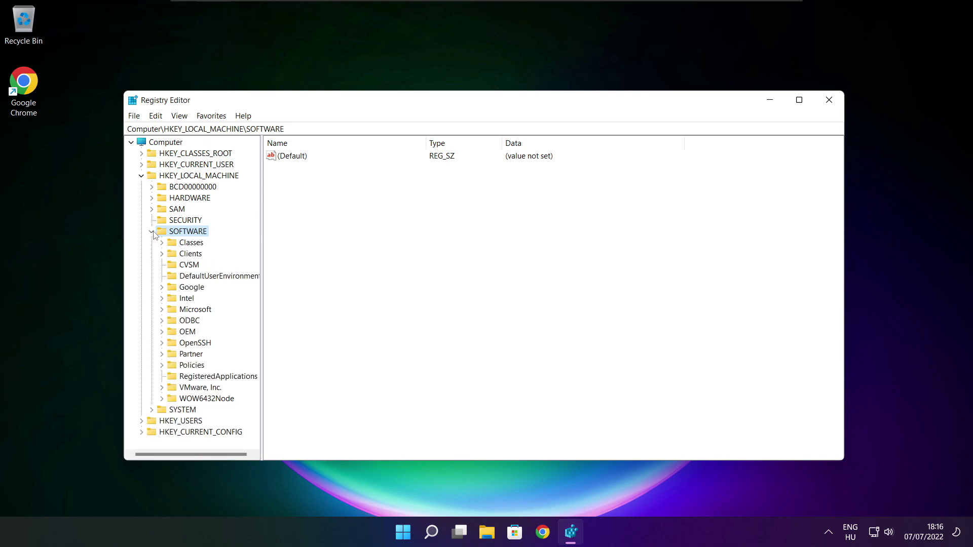
left_click(184, 314)
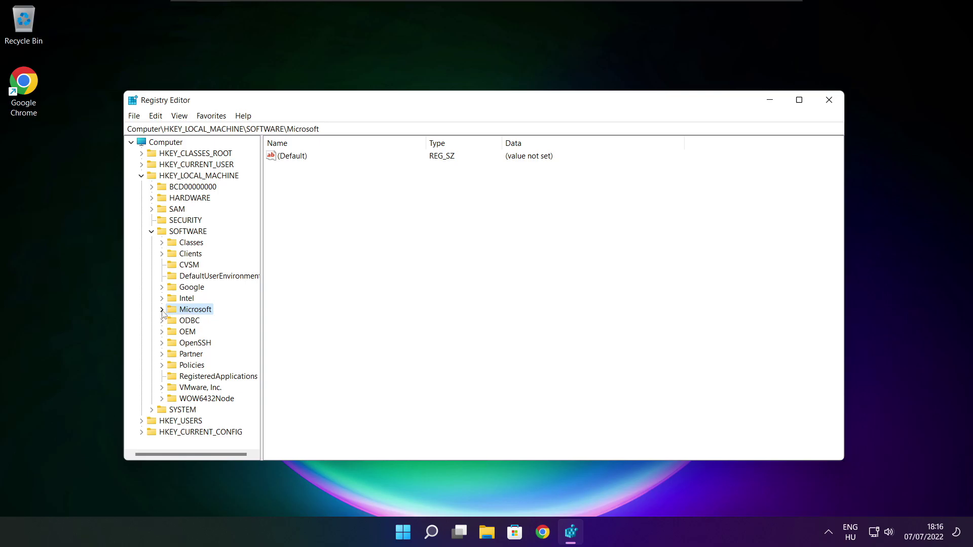
left_click(162, 310)
scroll(200, 305, "down", 6)
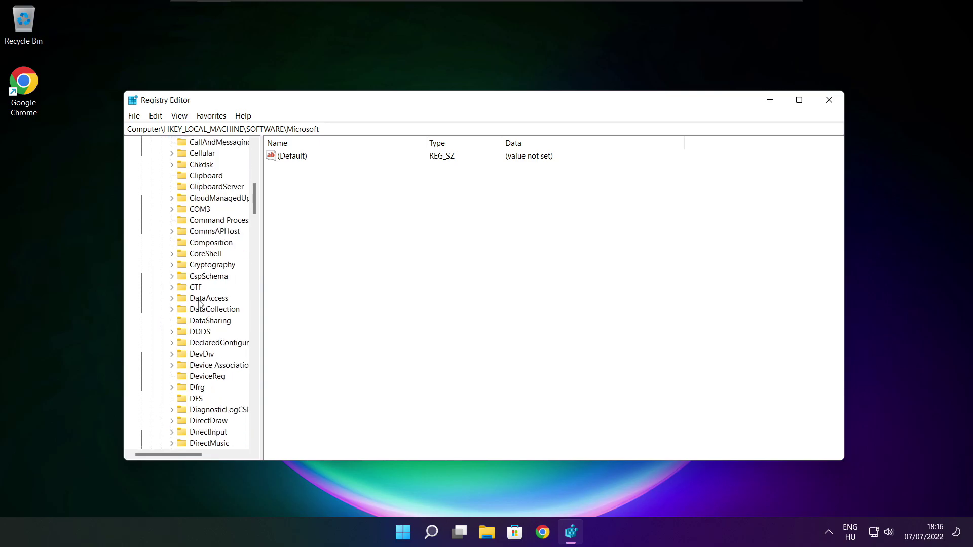
scroll(199, 304, "down", 8)
scroll(194, 305, "down", 7)
scroll(198, 304, "down", 5)
scroll(197, 304, "down", 7)
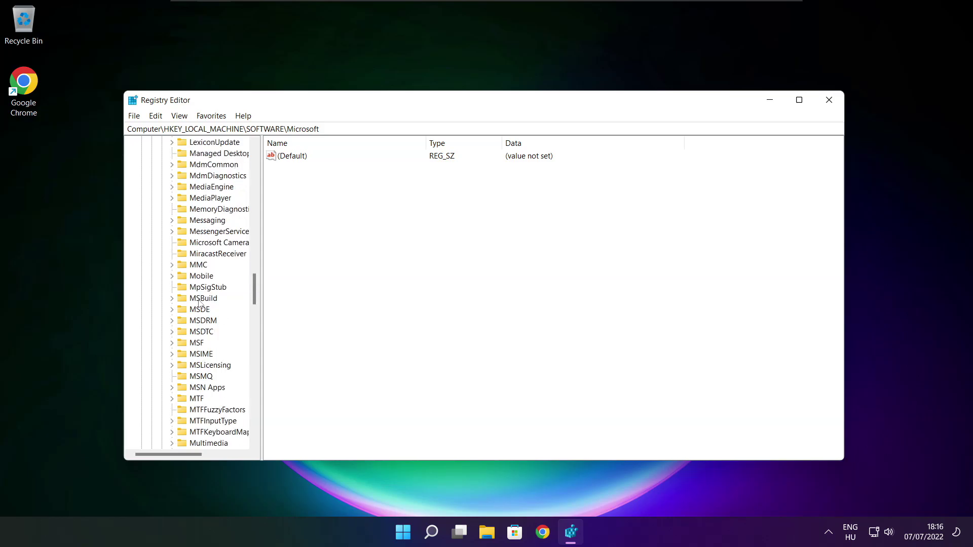
scroll(198, 304, "down", 6)
scroll(198, 304, "down", 6)
scroll(198, 302, "down", 1)
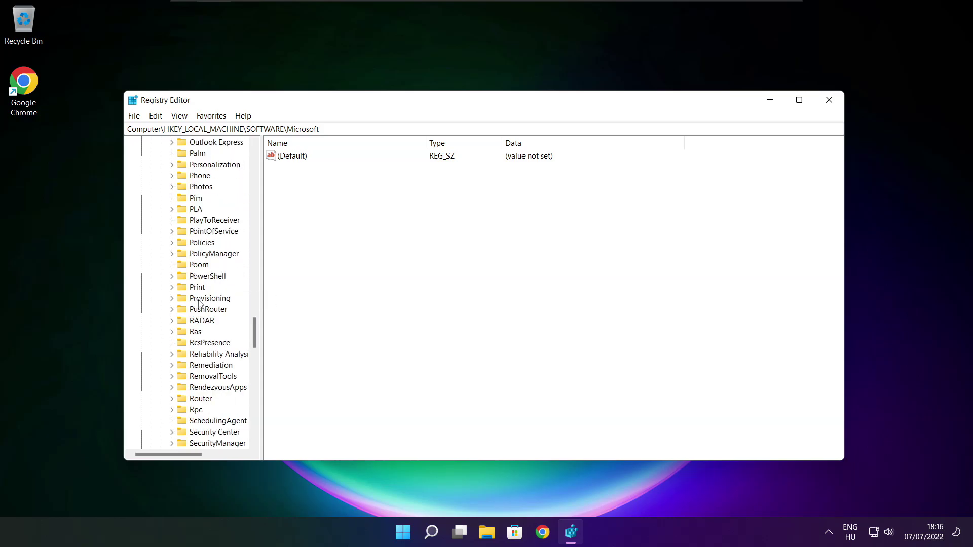
scroll(200, 285, "up", 1)
Drill through PolicyManager\default\ApplicationManagement and select the AllowGameDVR key
left_click(204, 290)
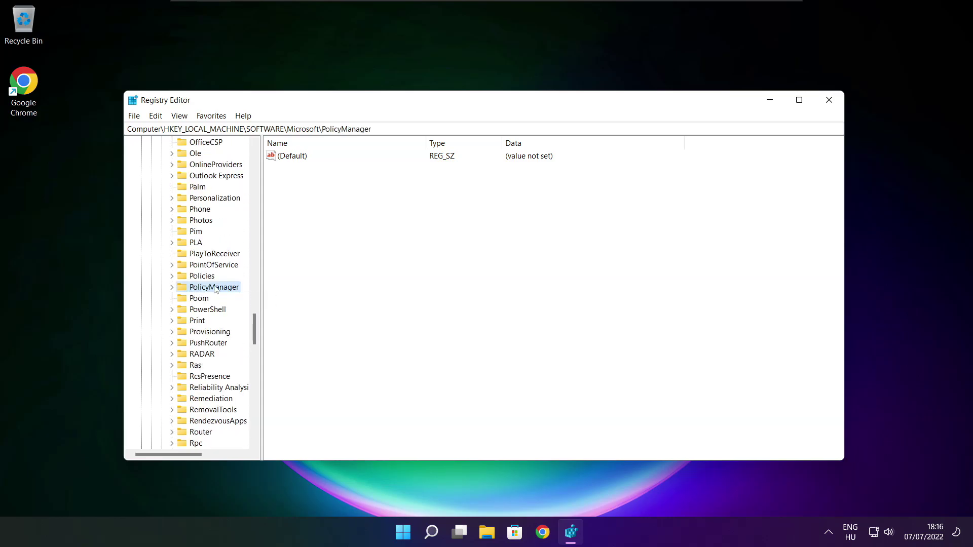
left_click(171, 289)
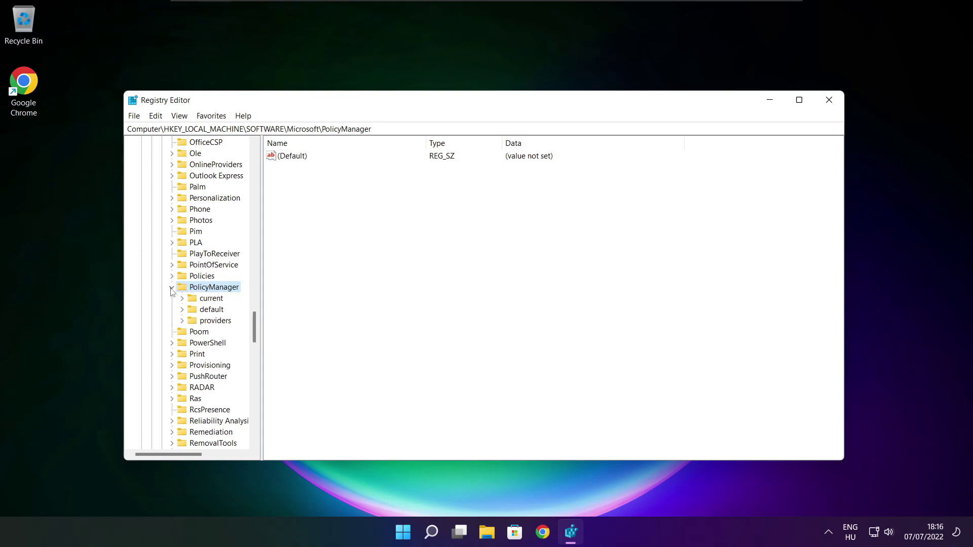
left_click(212, 313)
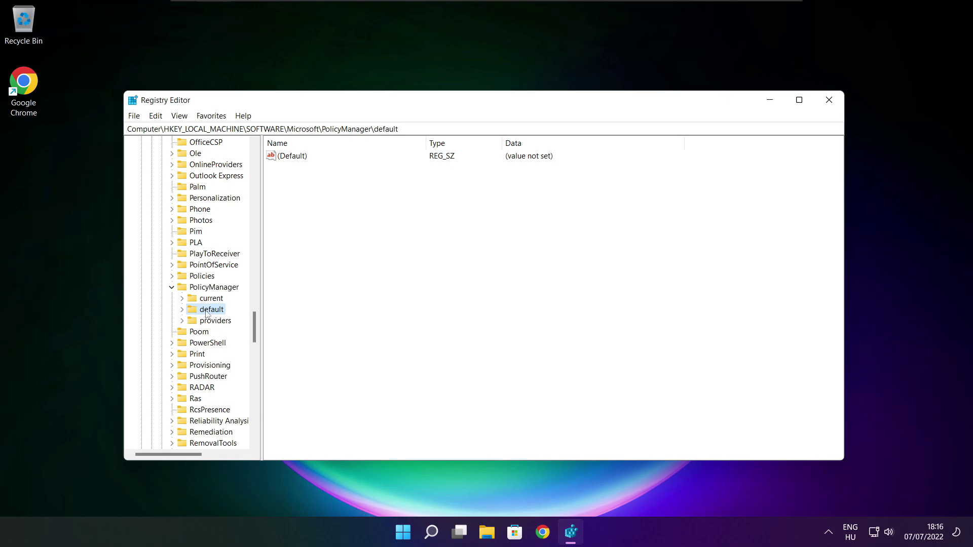
left_click(182, 309)
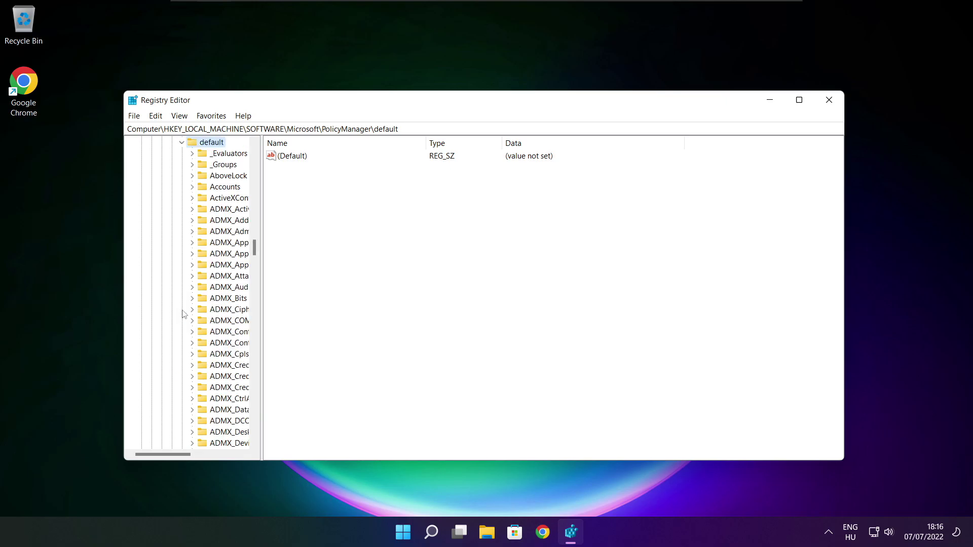
scroll(226, 223, "down", 8)
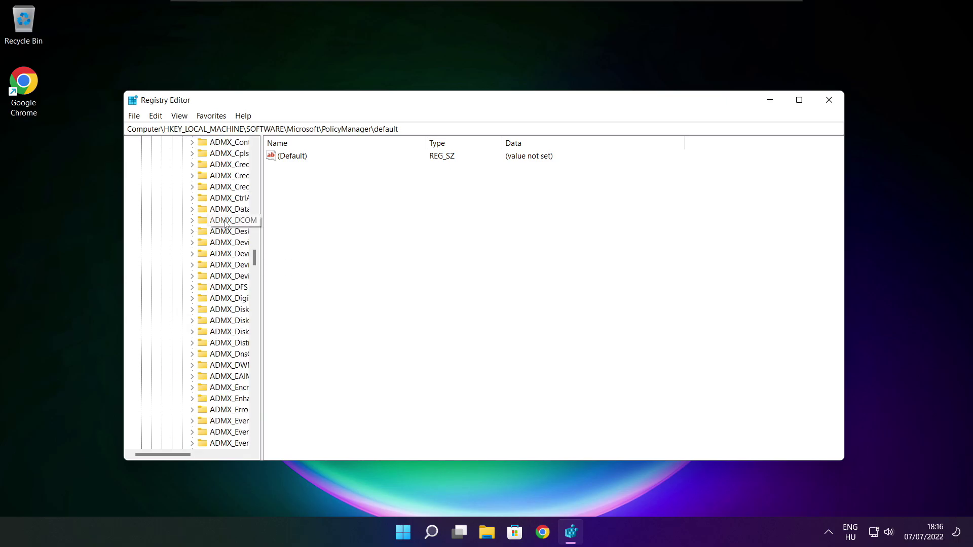
scroll(226, 223, "down", 8)
scroll(226, 222, "down", 8)
scroll(227, 222, "down", 8)
scroll(226, 223, "down", 10)
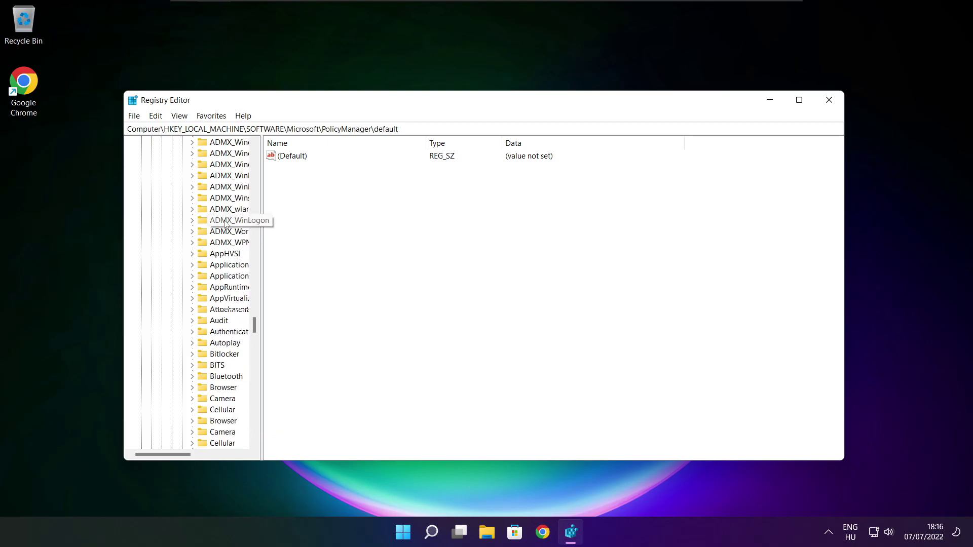
scroll(226, 223, "down", 3)
left_click_drag(261, 222, 317, 221)
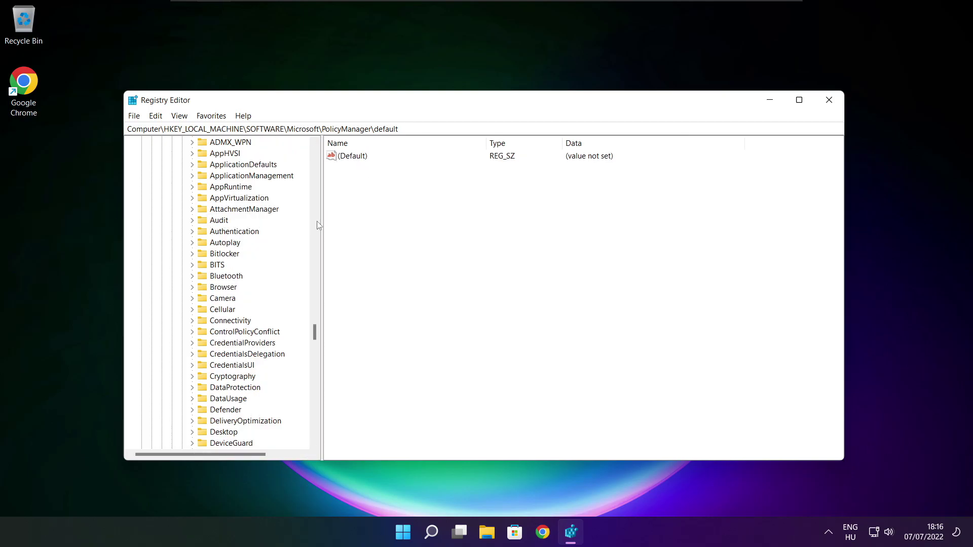
scroll(229, 217, "up", 1)
left_click(217, 211)
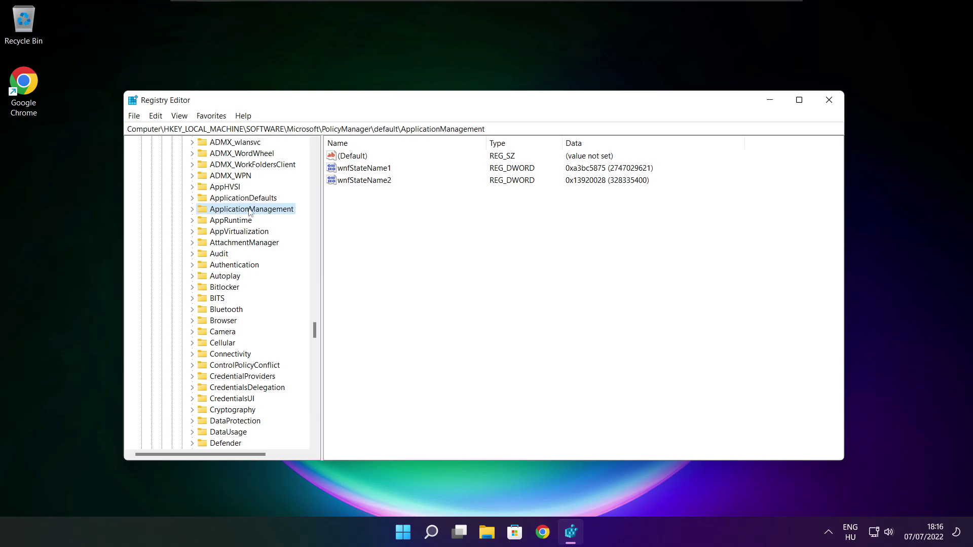
left_click(192, 210)
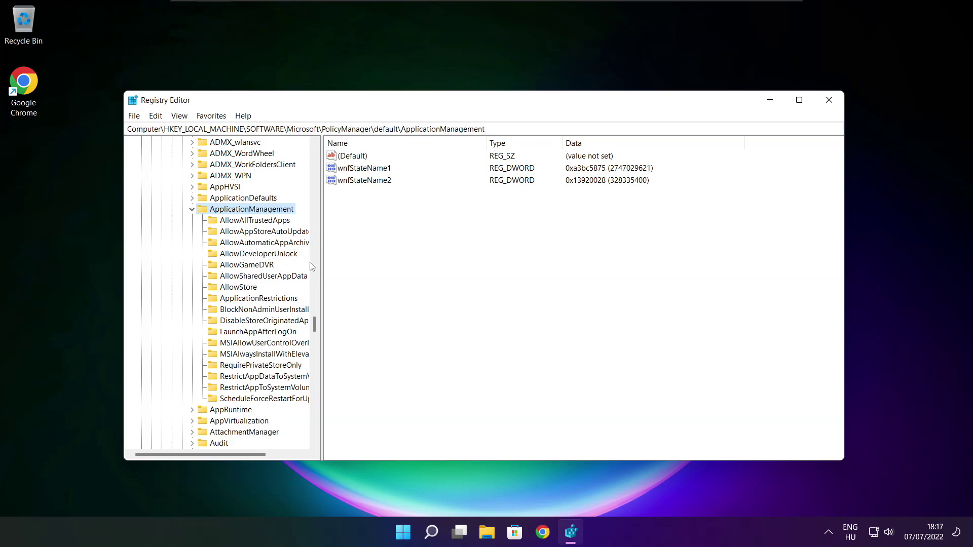
left_click_drag(318, 256, 333, 254)
left_click(253, 269)
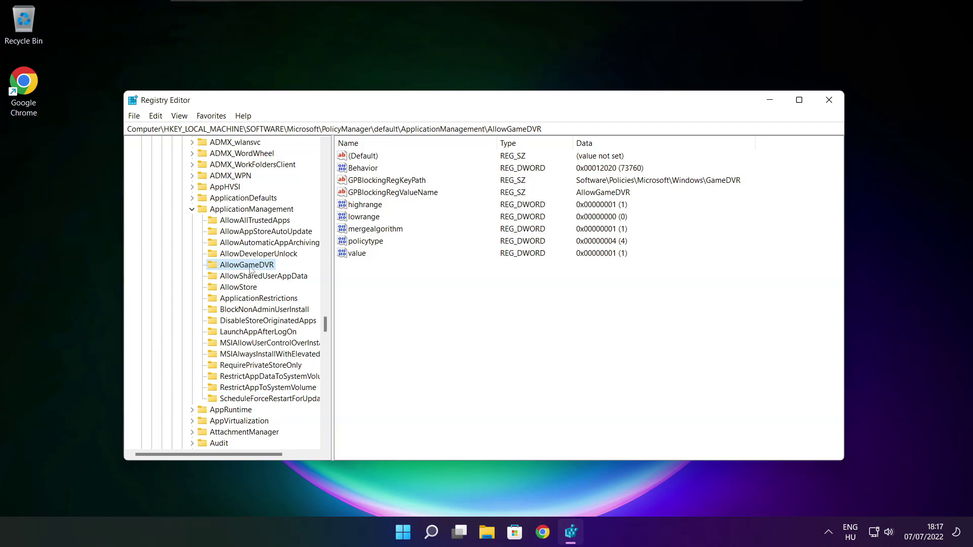
Set AllowGameDVR's 'value' entry to 0 and close Registry Editor
left_click(353, 256)
double_click(362, 255)
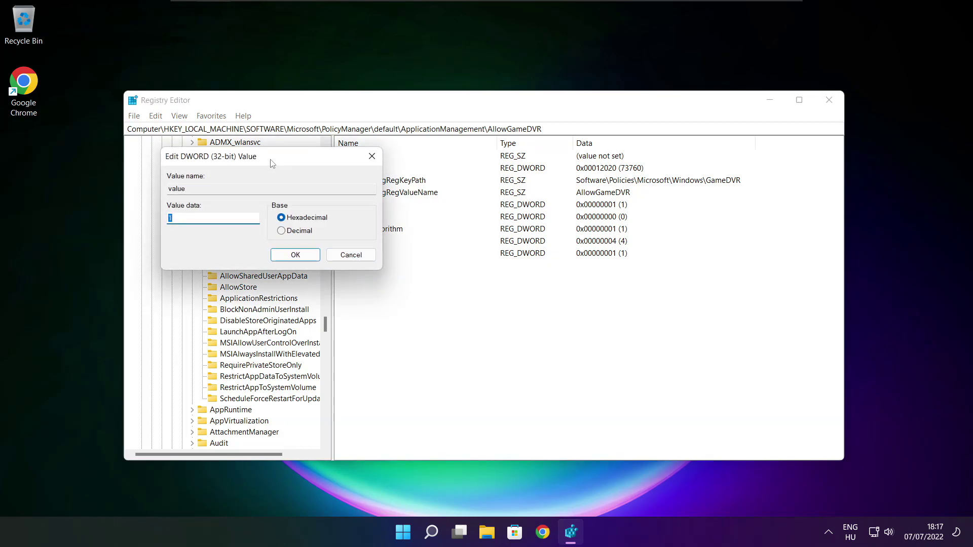
left_click_drag(273, 163, 493, 203)
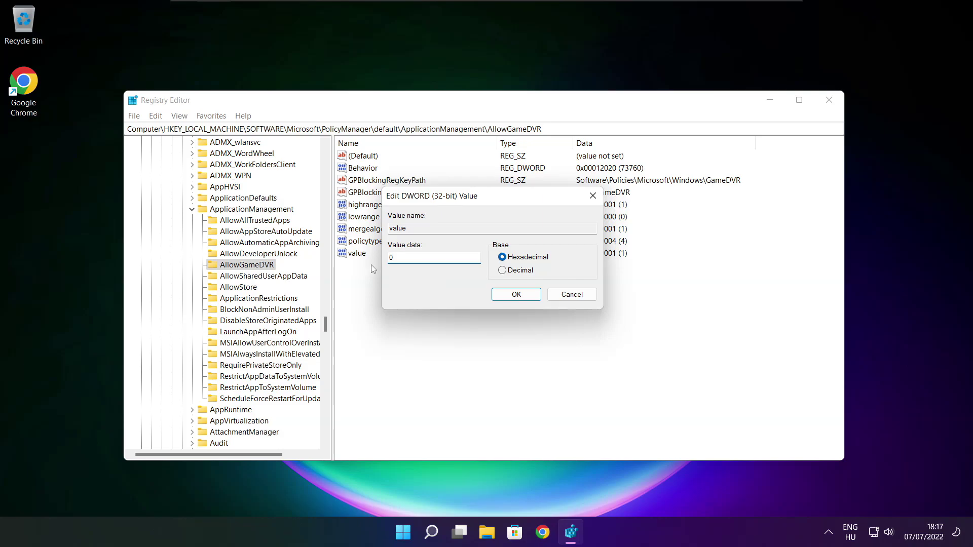
left_click(515, 297)
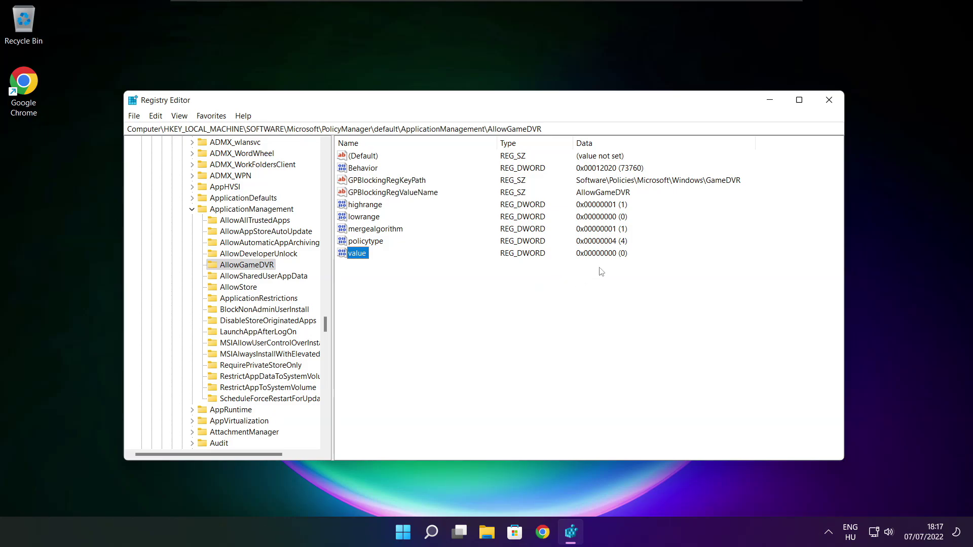
left_click(829, 102)
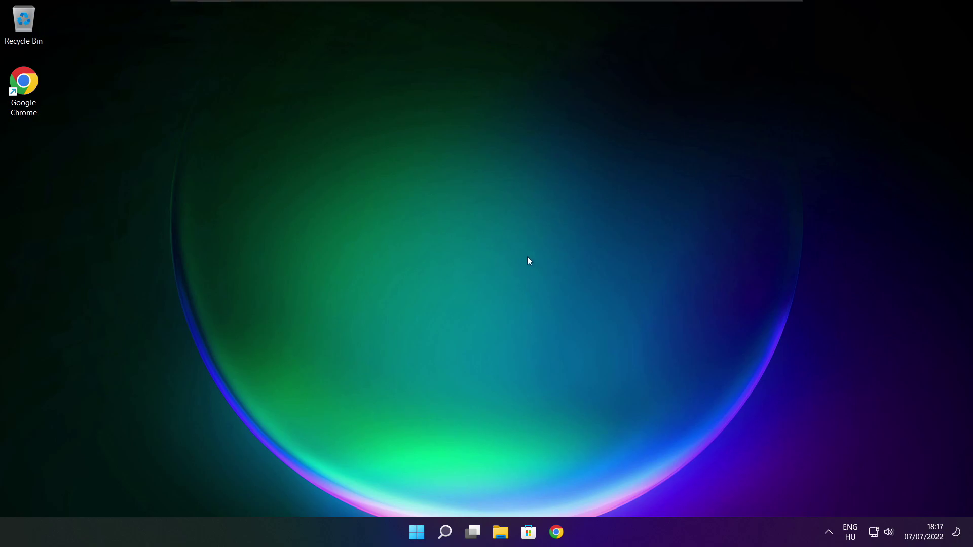
Download the DirectX End-User Runtime Web Installer in Chrome and launch dxwebsetup.exe
left_click(557, 534)
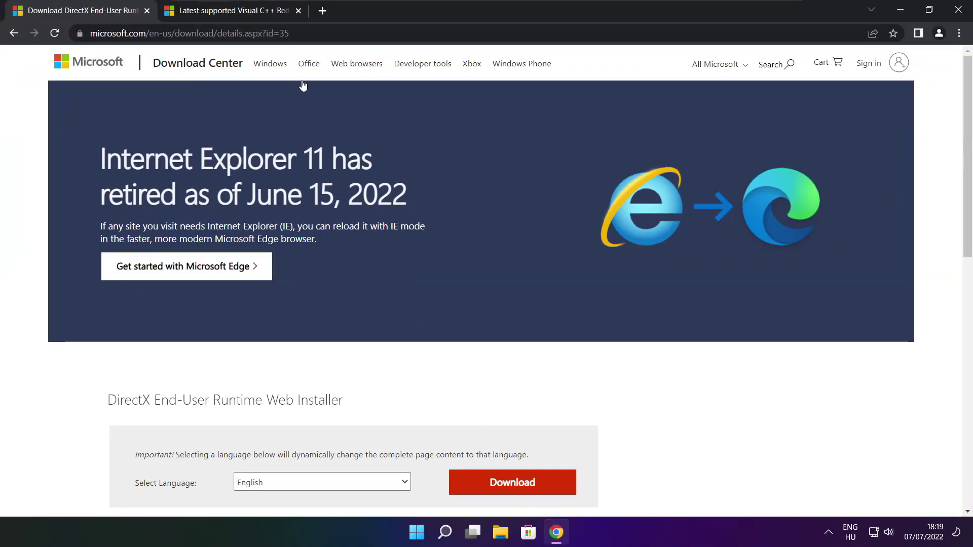
mouse_move(290, 33)
left_mouse_down()
mouse_move(89, 32)
mouse_move(291, 33)
left_mouse_up()
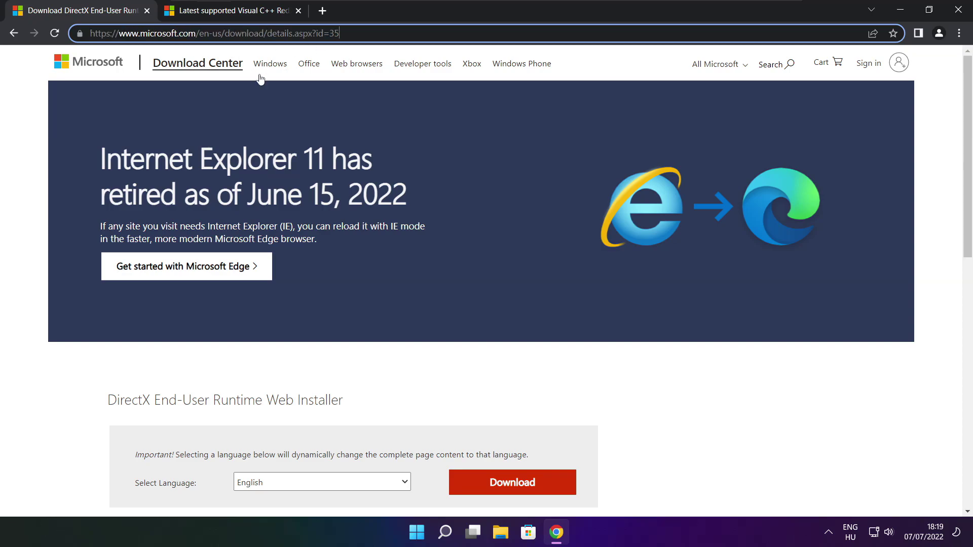
left_click(346, 364)
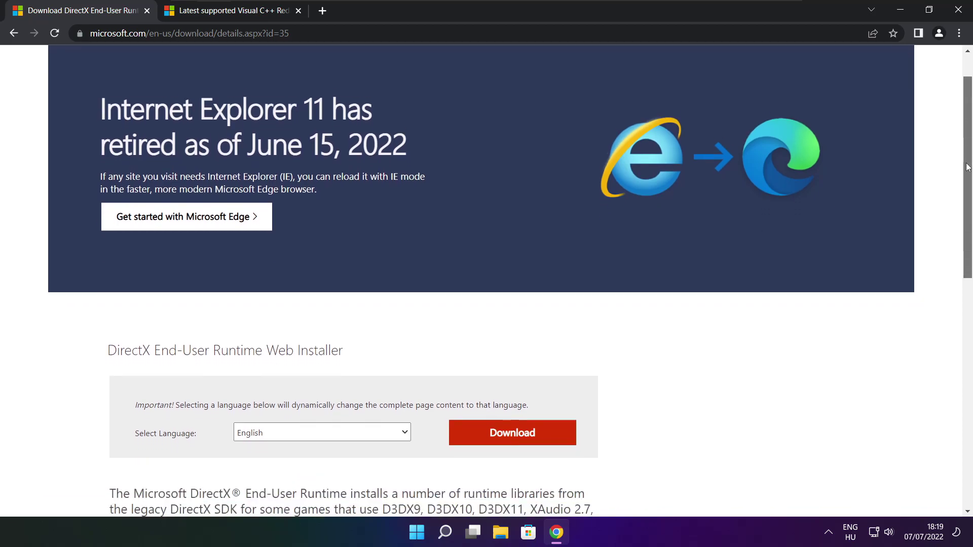
left_click_drag(964, 143, 964, 224)
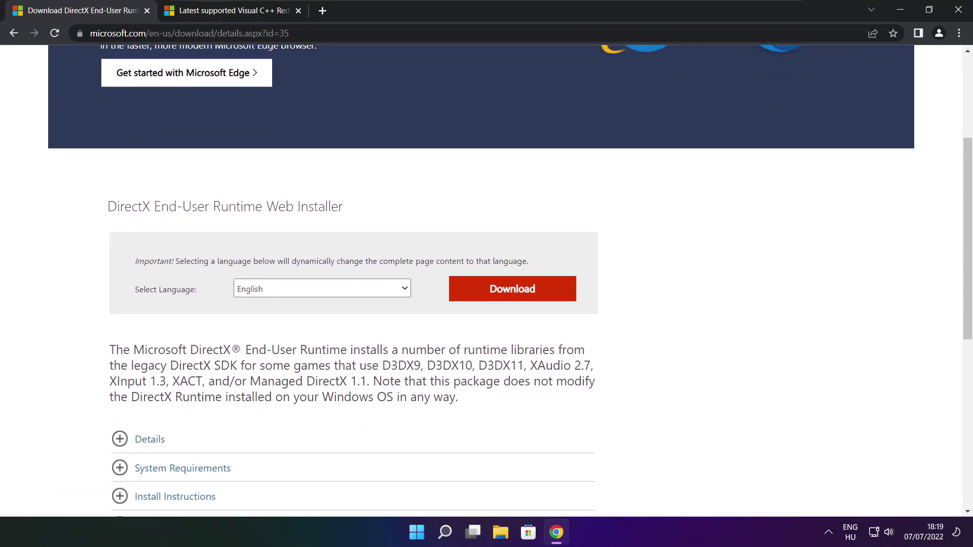
left_click_drag(343, 206, 84, 214)
left_click(405, 214)
left_click(515, 293)
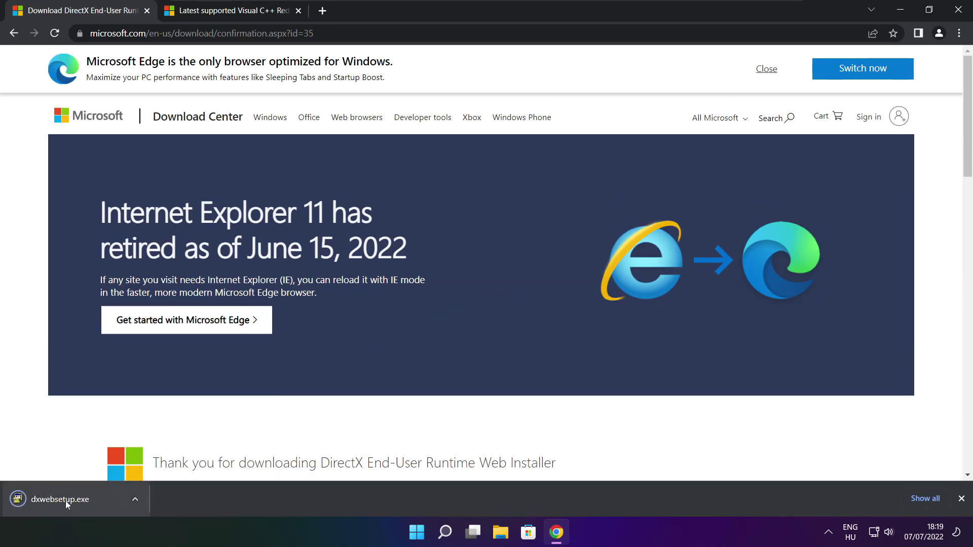
left_click(92, 499)
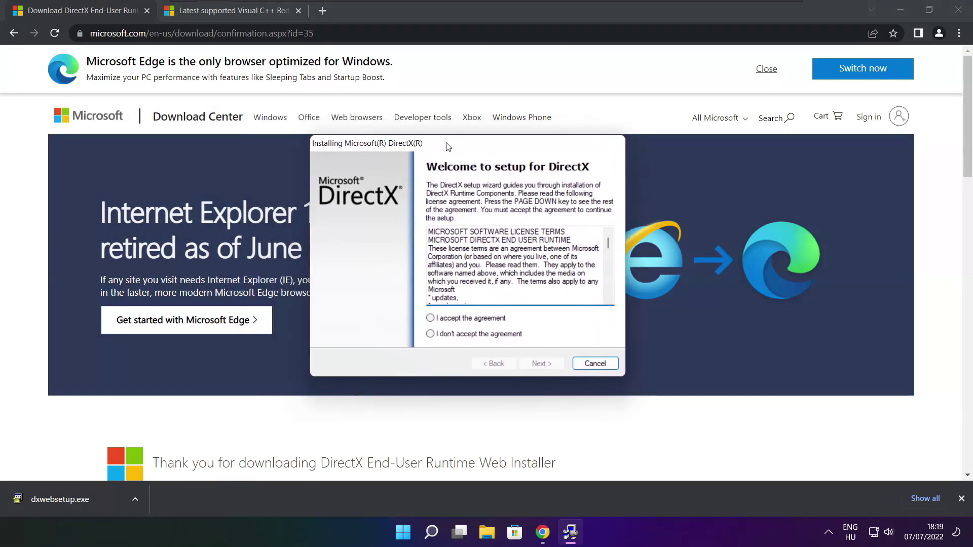
Accept the DirectX license, continue past the Bing Bar offer, install the components and finish
left_click_drag(205, 79, 464, 145)
left_click_drag(623, 242, 624, 293)
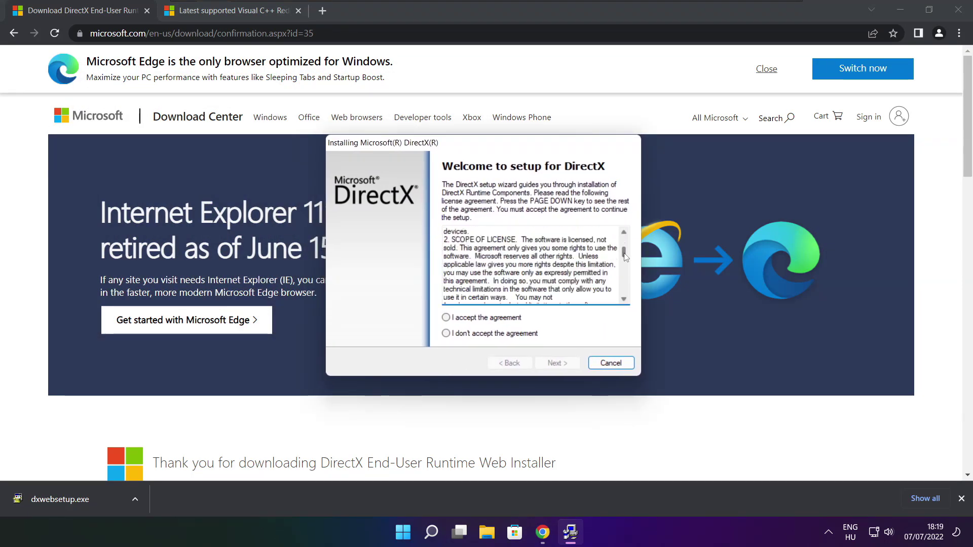
left_click(465, 325)
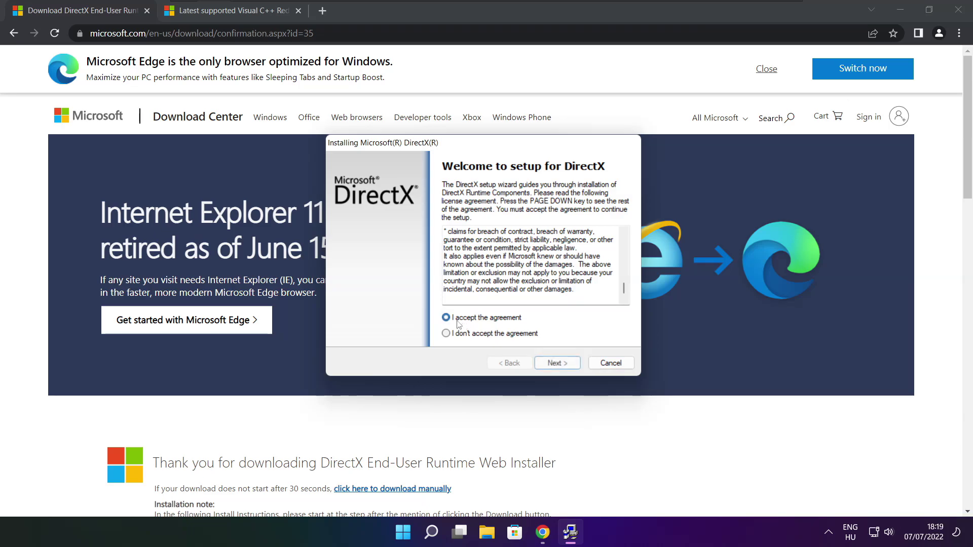
left_click(557, 363)
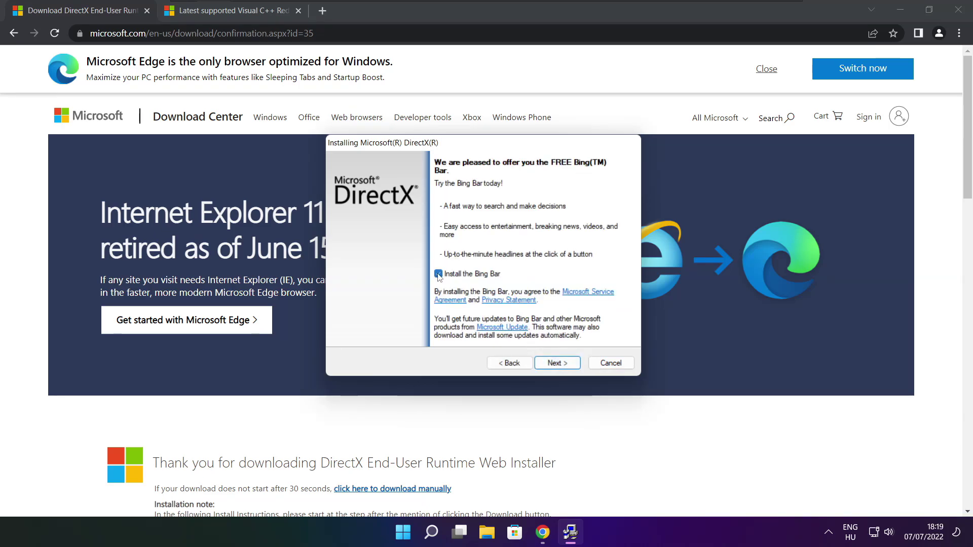
left_click(562, 364)
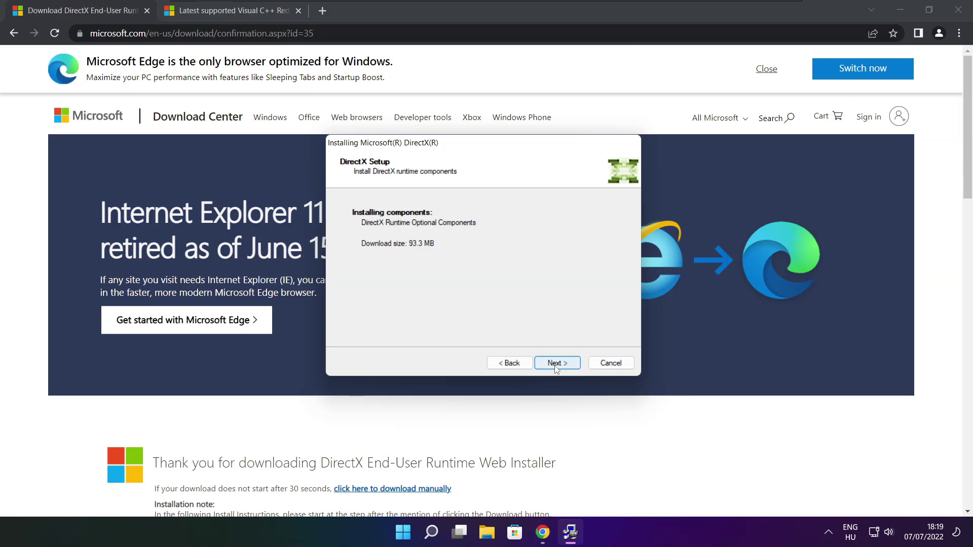
left_click(557, 363)
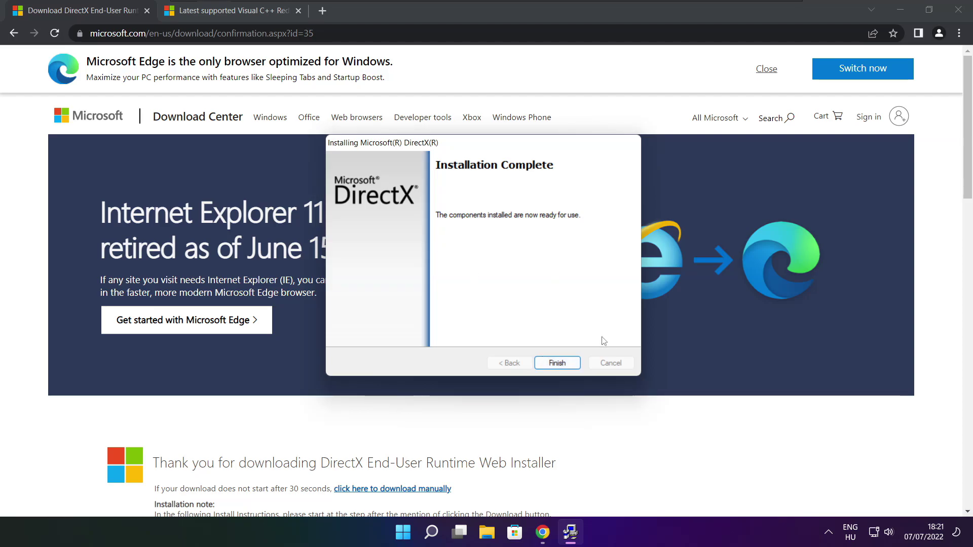
left_click(558, 364)
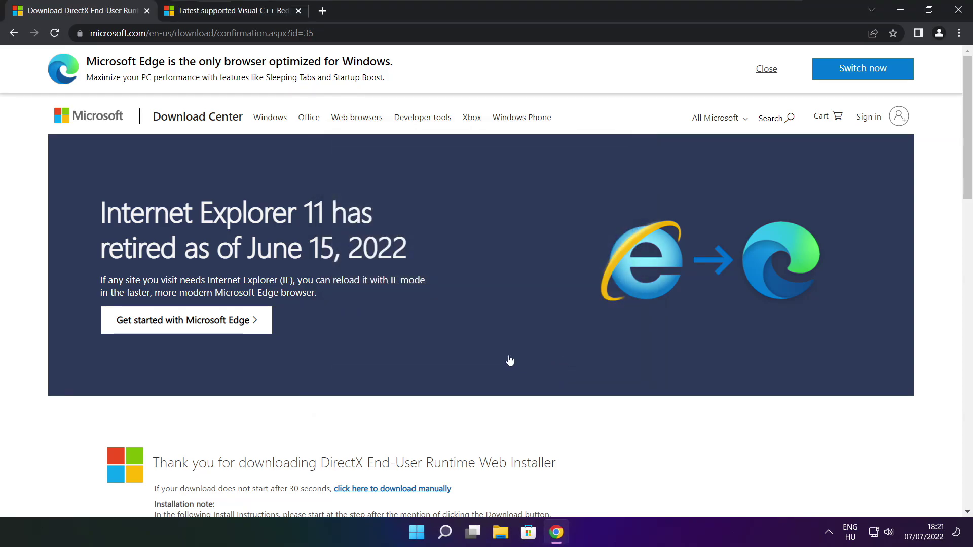
Close the DirectX tab and locate the Visual Studio 2015-2022 redistributable table
left_click(147, 10)
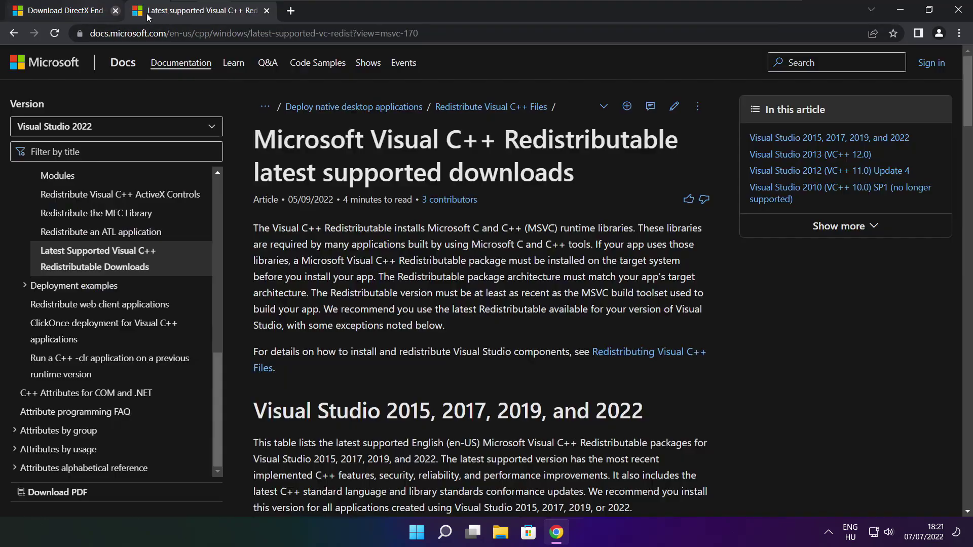
mouse_move(418, 34)
left_mouse_down()
mouse_move(90, 33)
mouse_move(406, 34)
left_mouse_up()
left_click(408, 33)
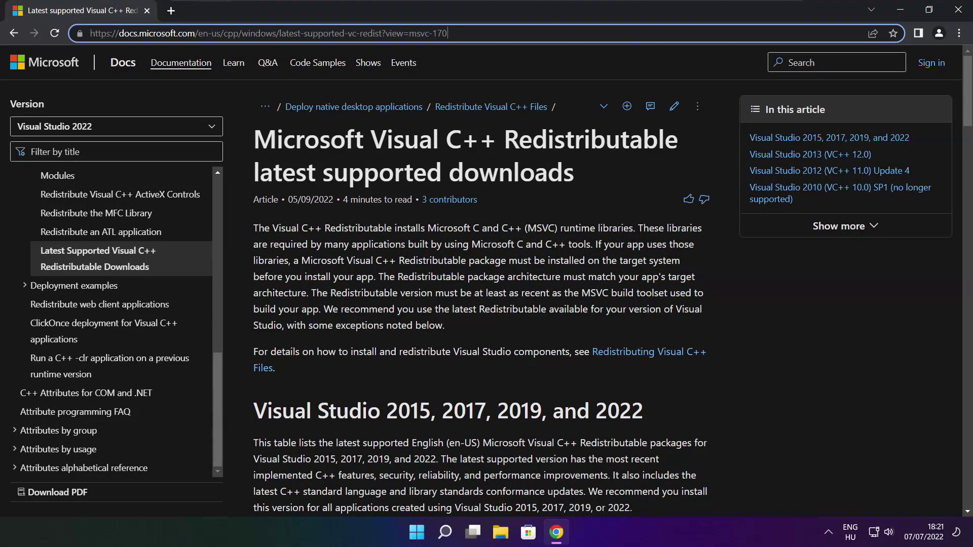
left_click(482, 62)
left_click_drag(969, 98, 961, 142)
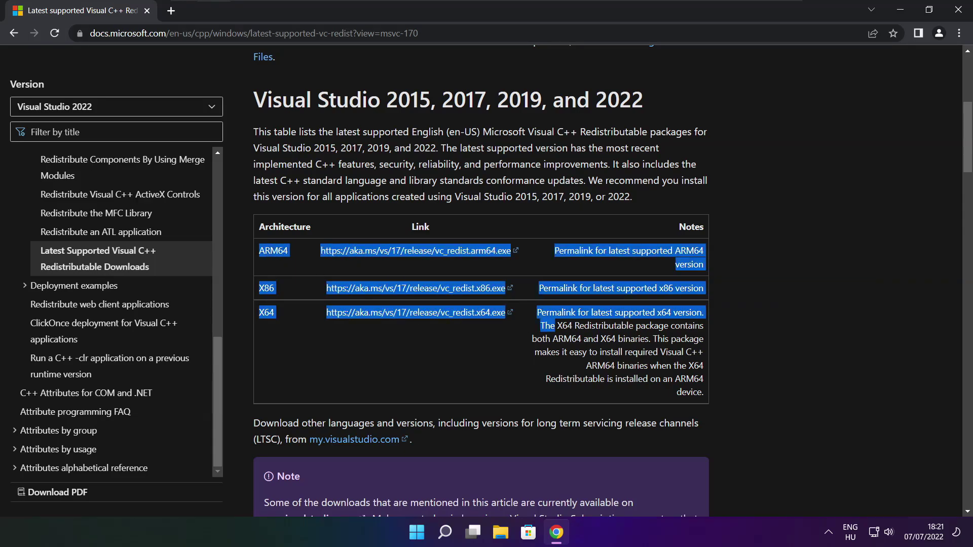
left_click_drag(259, 250, 654, 346)
left_click(655, 348)
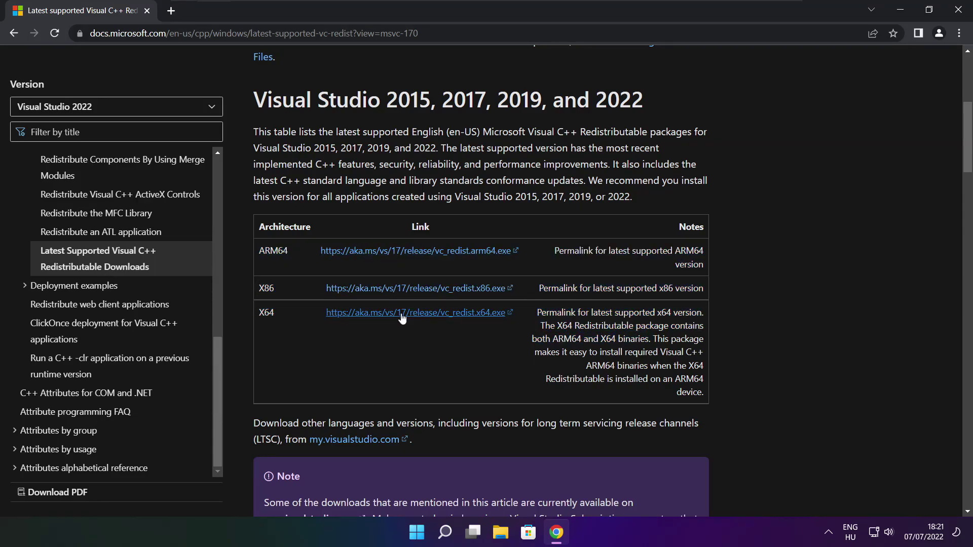
Download the ARM64, x86 and x64 VC_redist installers and launch the ARM64 one
left_click(403, 254)
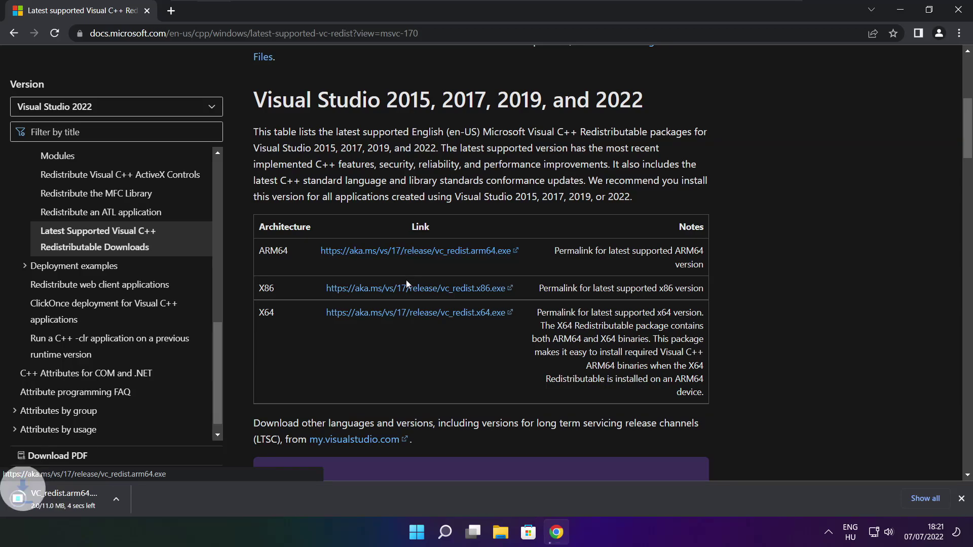
left_click(401, 294)
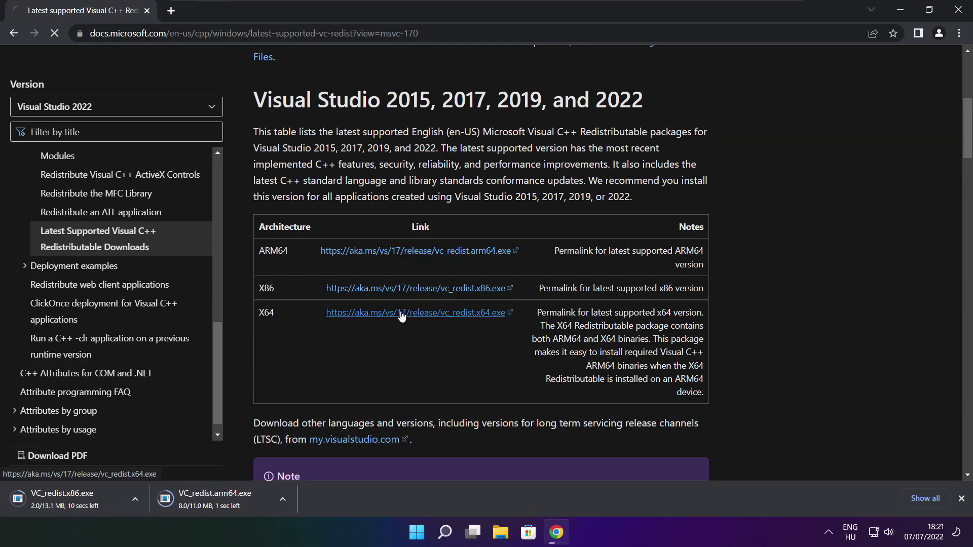
left_click(401, 312)
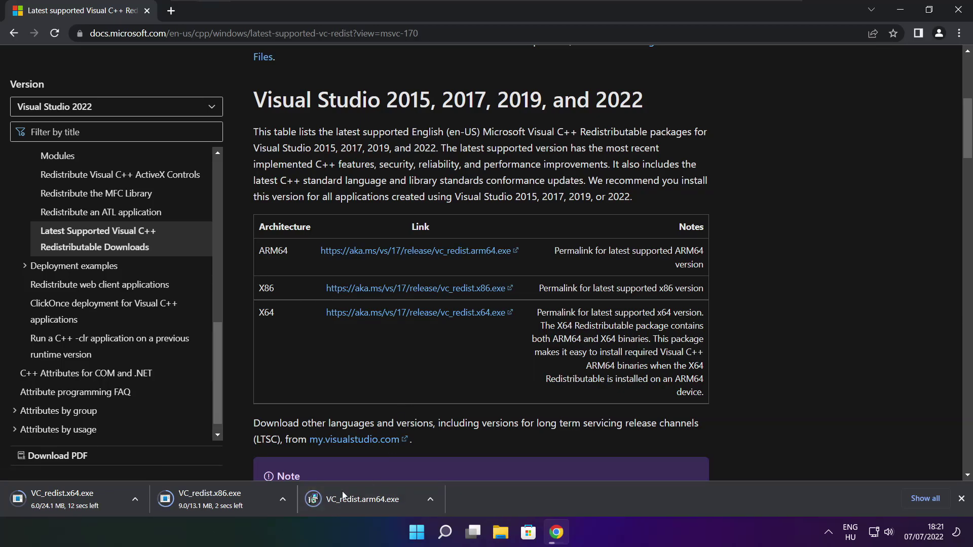
left_click(371, 501)
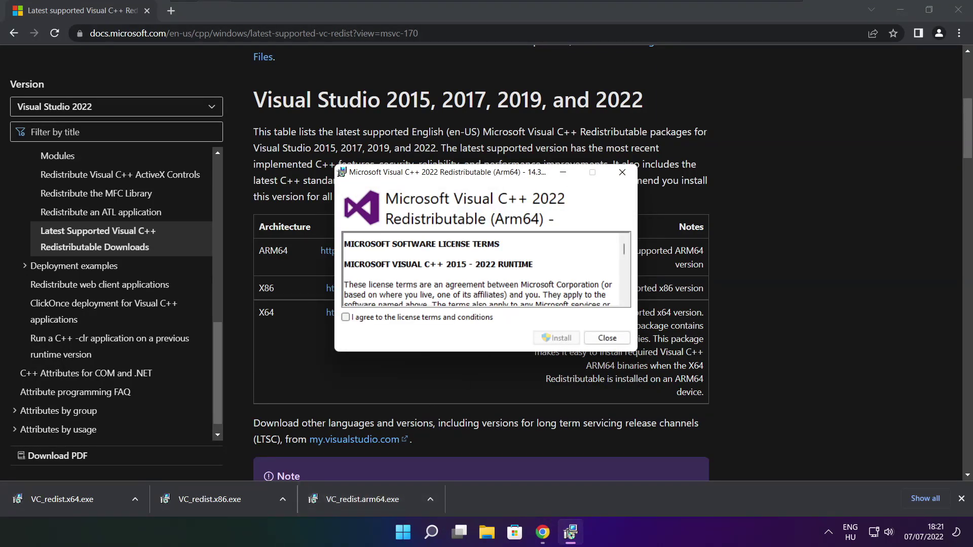
left_click_drag(624, 251, 624, 302)
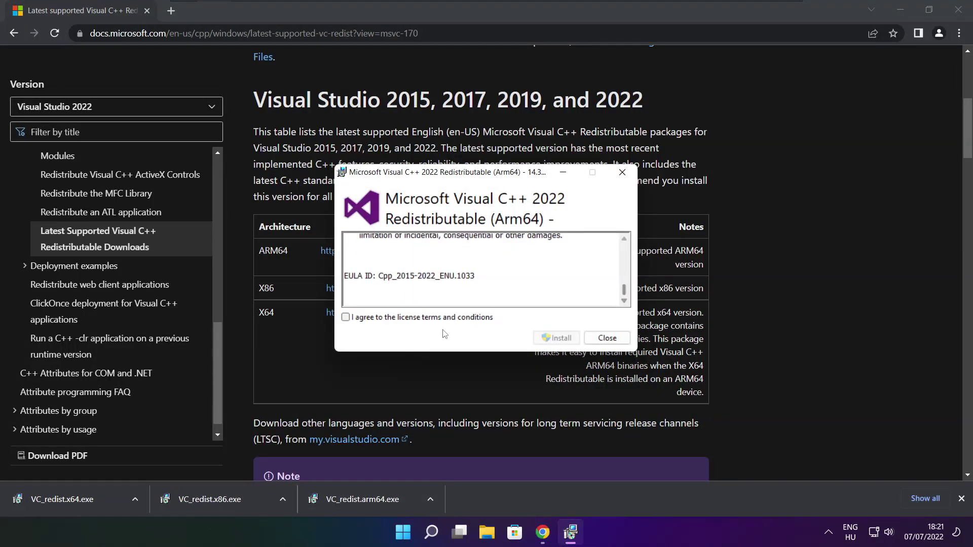
Attempt the ARM64 redistributable install, which fails on this processor, and dismiss it
left_click(346, 317)
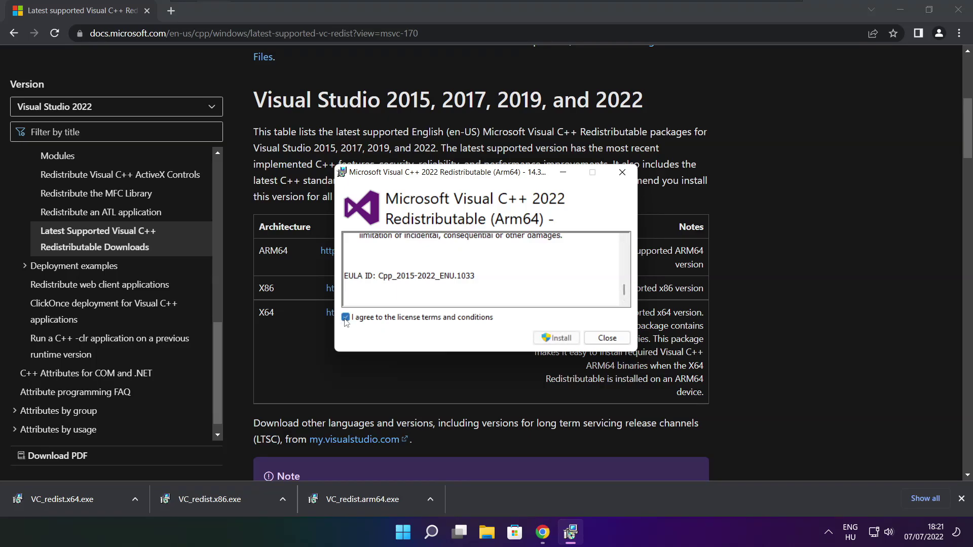
left_click(553, 340)
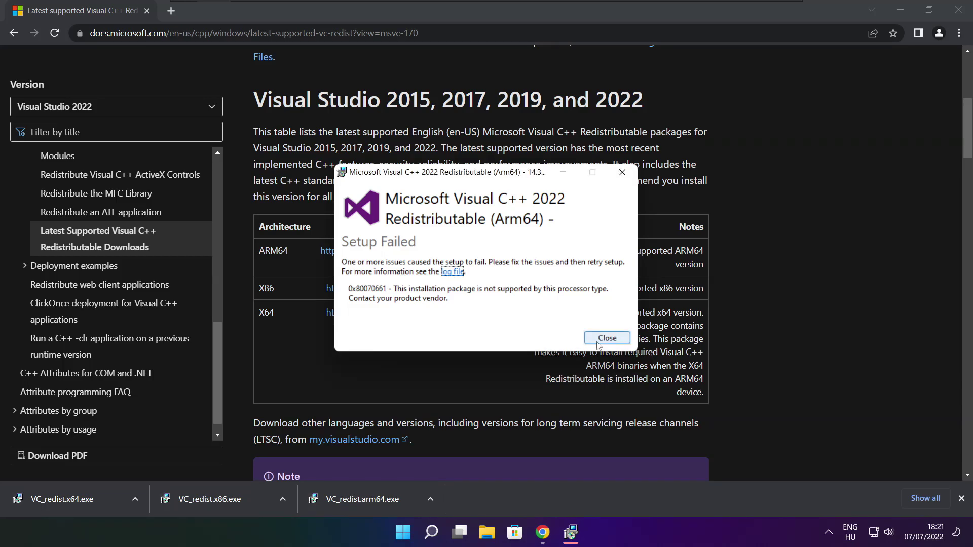
left_click(606, 339)
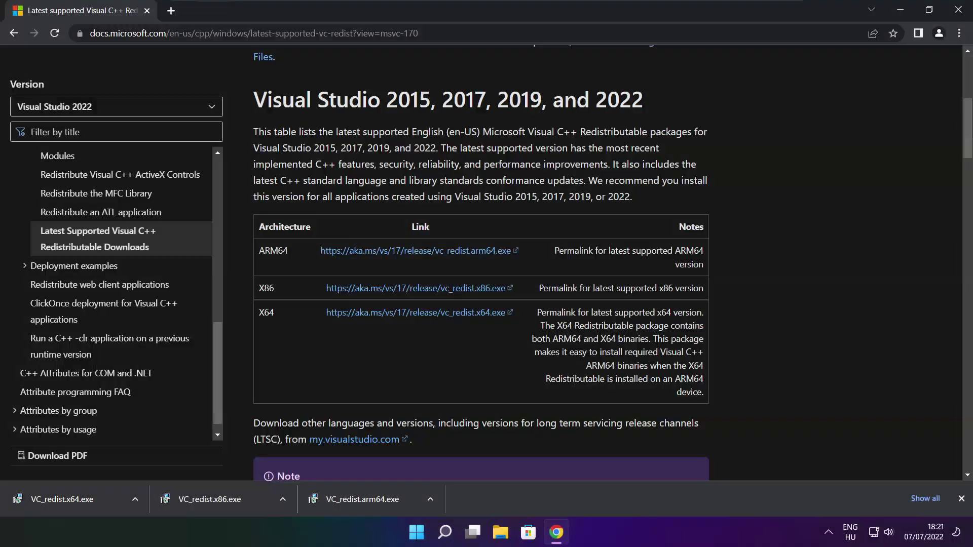
Install the x86 Visual C++ 2015-2022 redistributable and close its successful setup
left_click(231, 498)
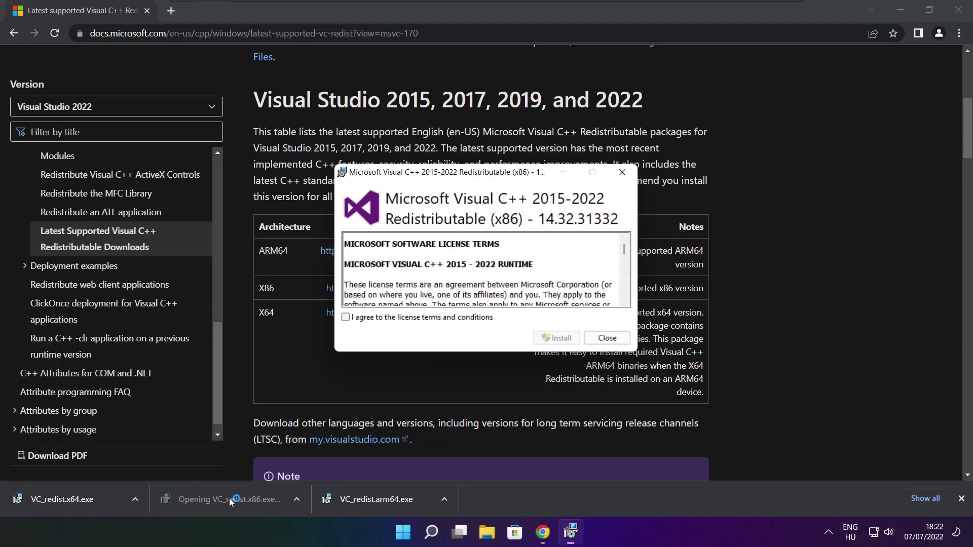
left_click_drag(624, 248, 625, 293)
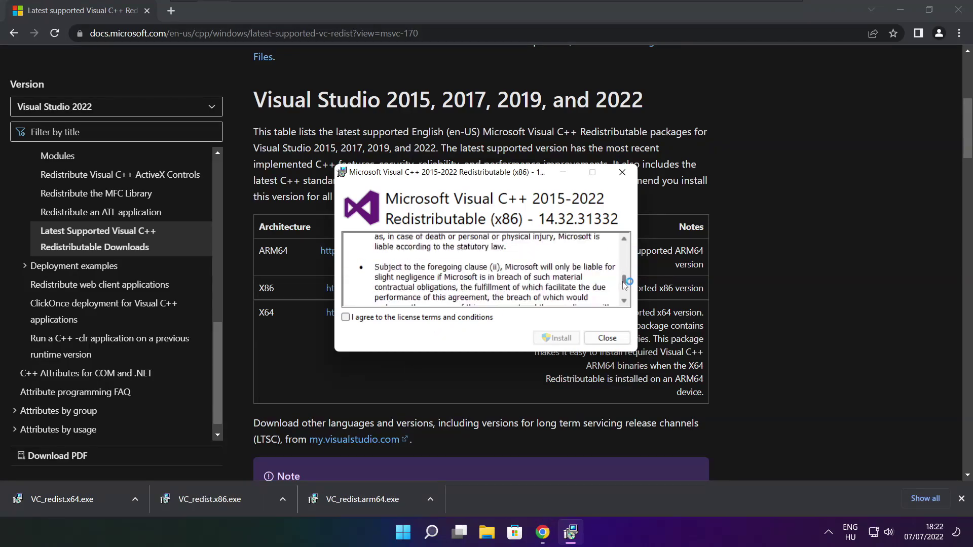
left_click(346, 317)
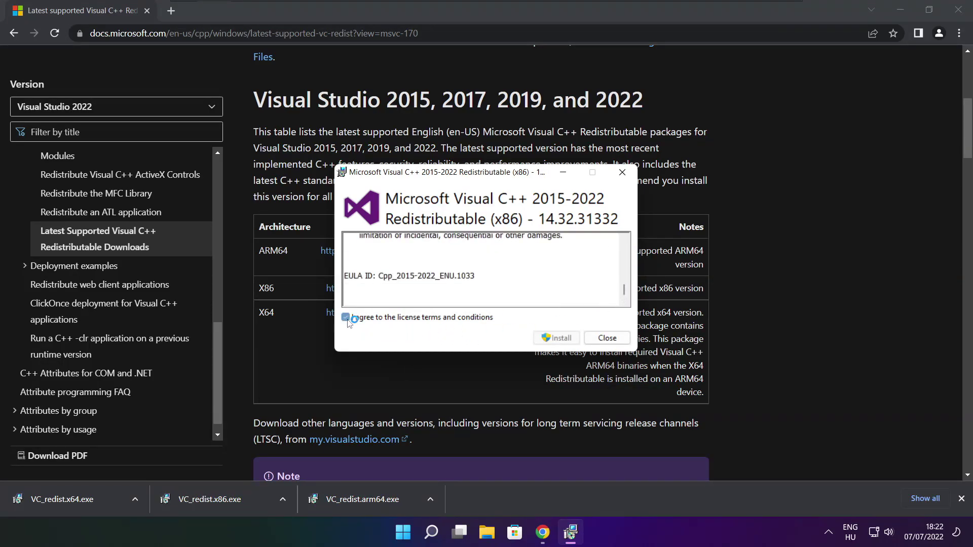
left_click(558, 339)
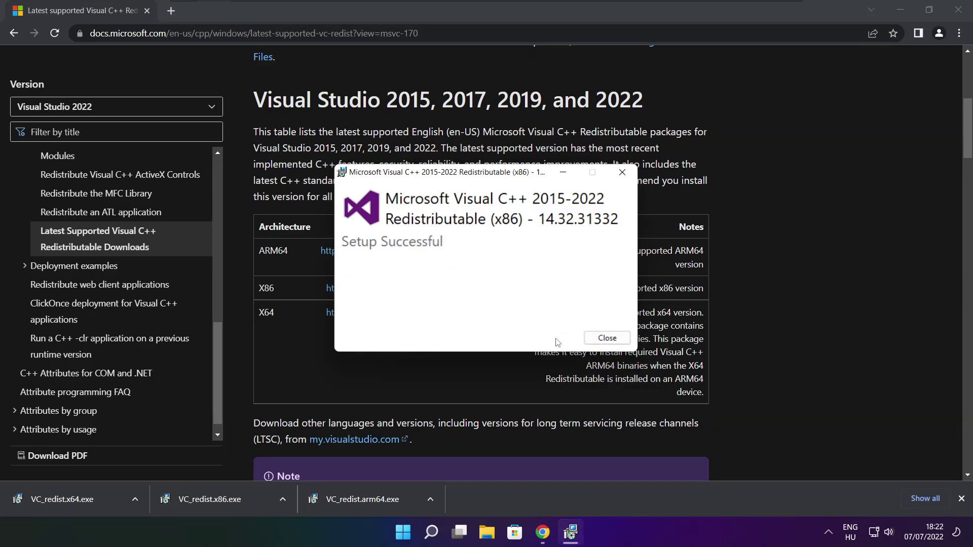
left_click(608, 338)
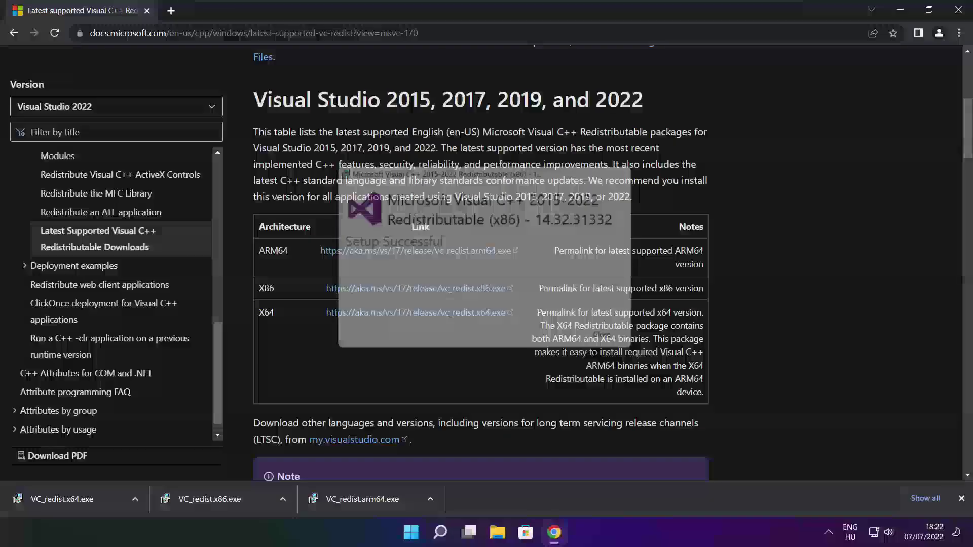
Install the x64 Visual C++ 2015-2022 redistributable and close its successful setup
left_click(81, 499)
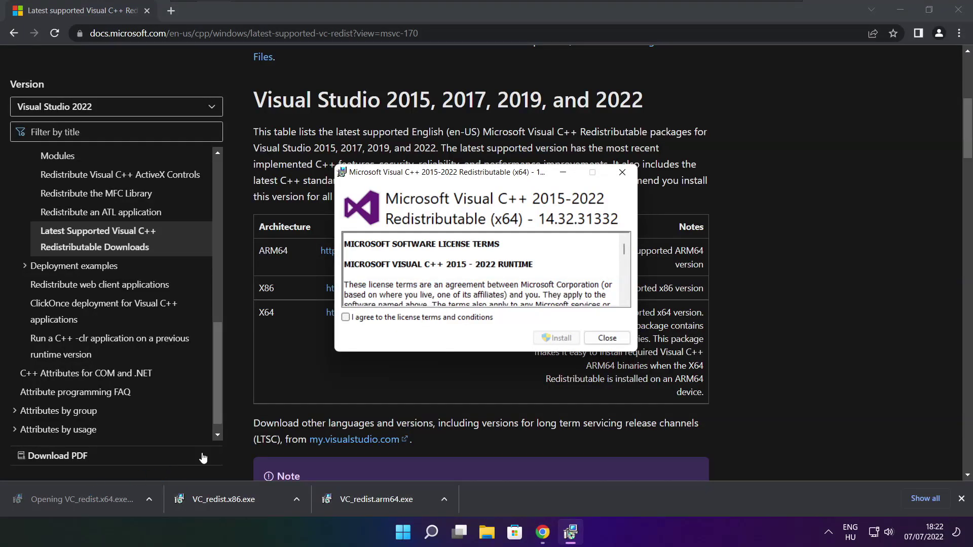
left_click_drag(624, 249, 621, 304)
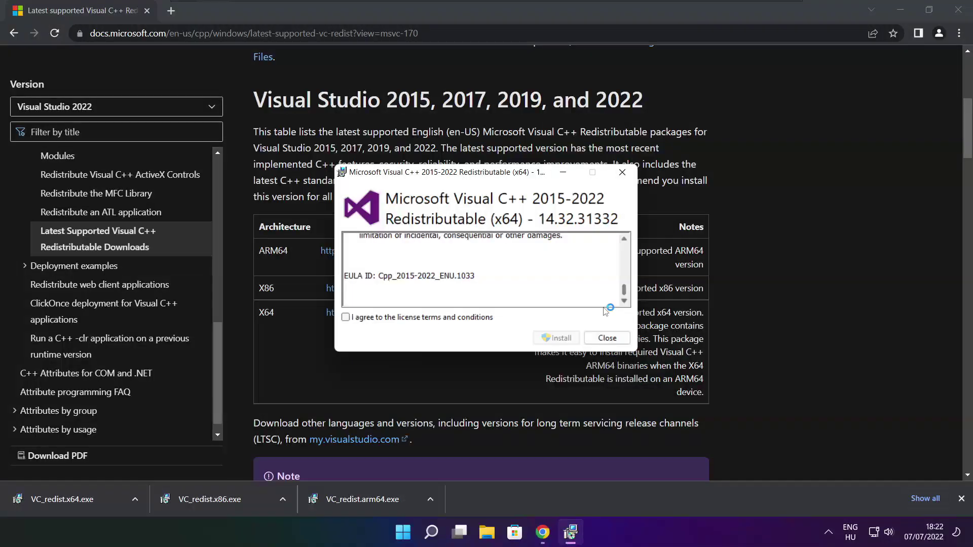
left_click(347, 318)
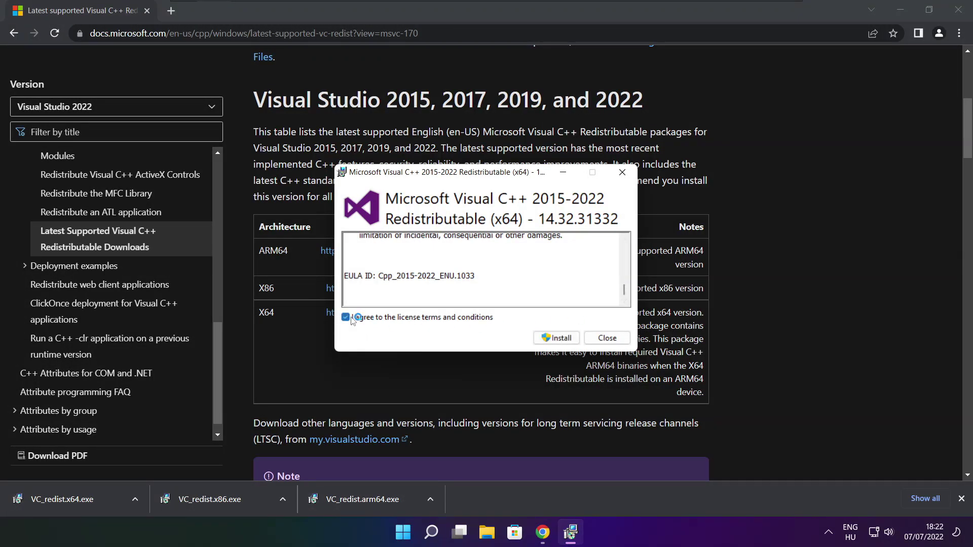
left_click(559, 340)
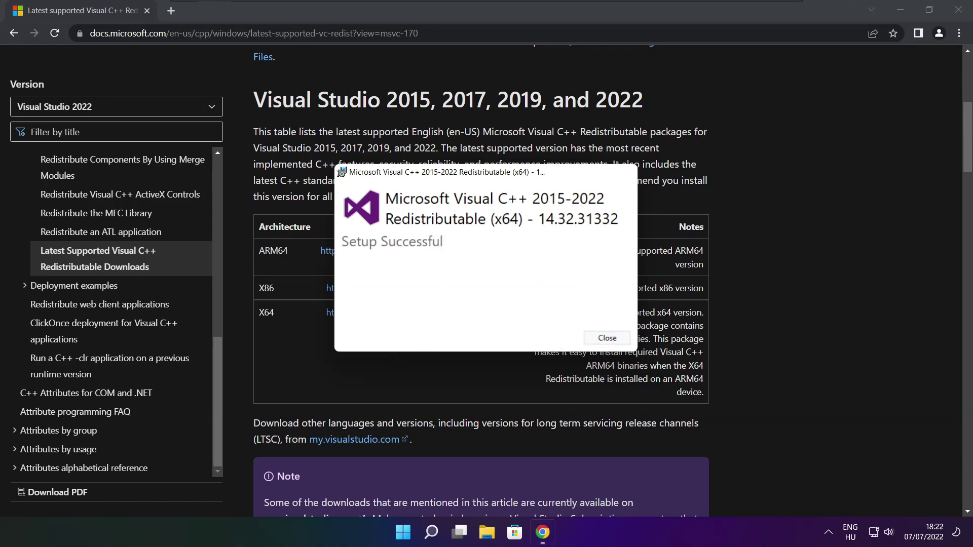
left_click(607, 338)
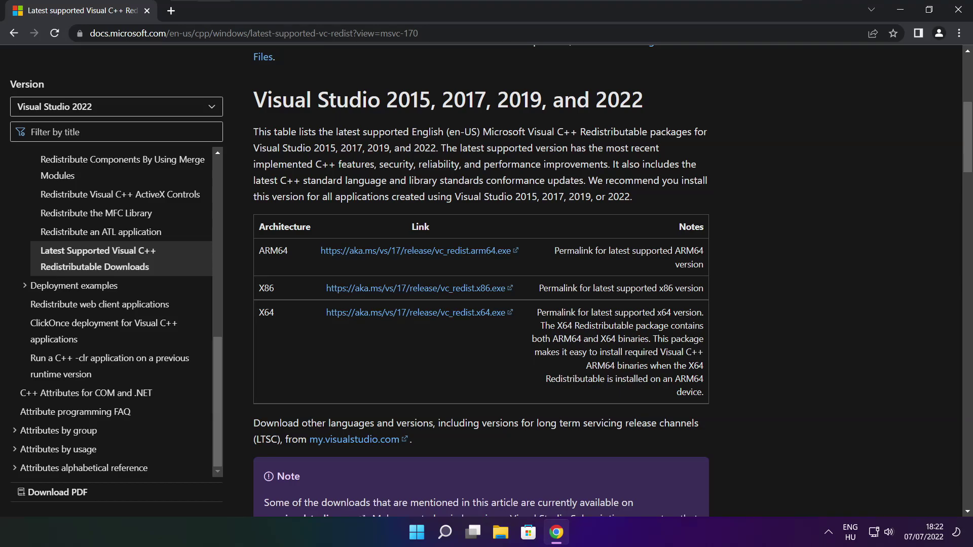
Close Chrome and show the Start menu power options (Sleep, Shut down, Restart)
left_click(959, 11)
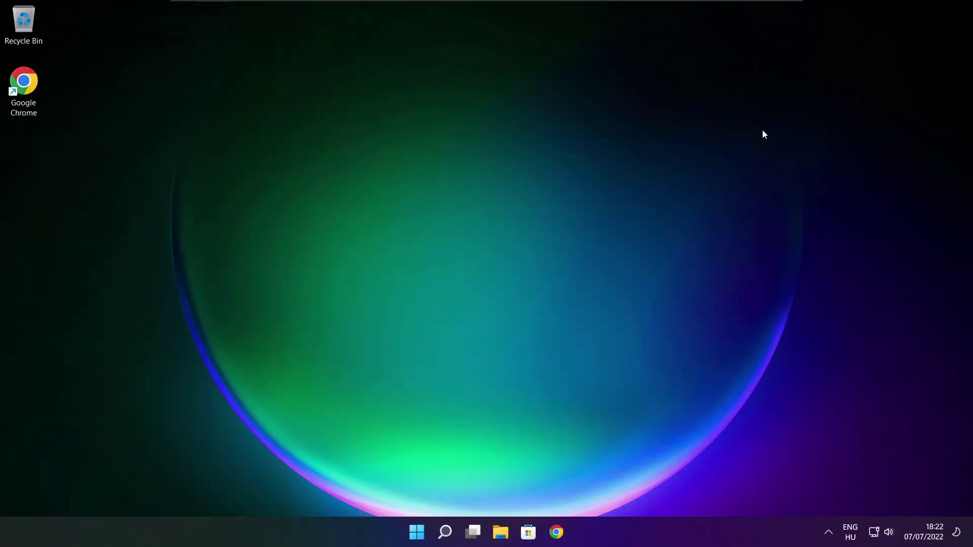
left_click(418, 536)
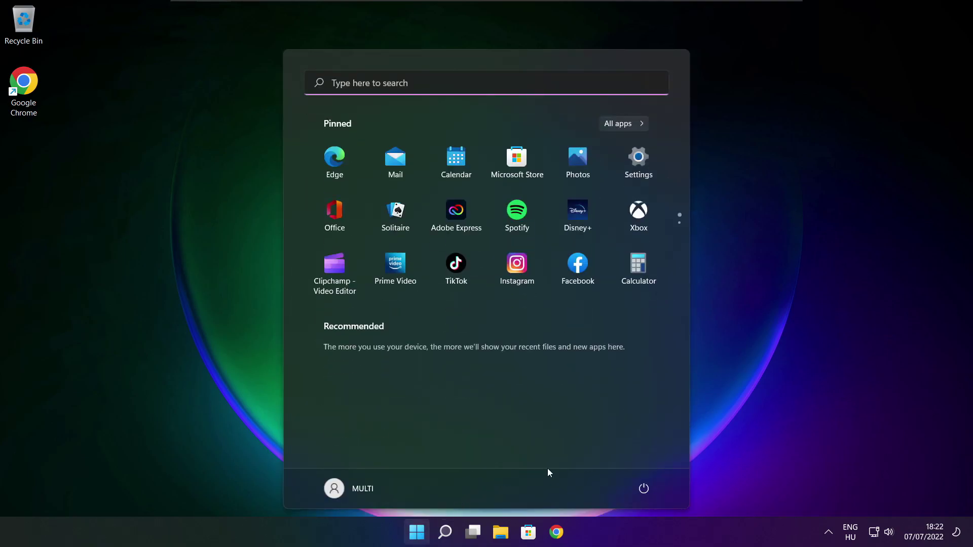
left_click(643, 490)
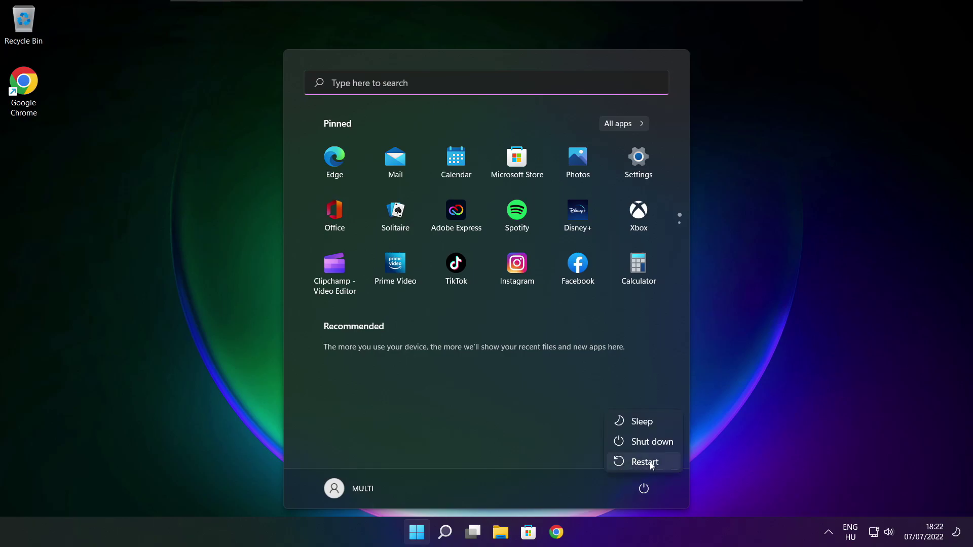